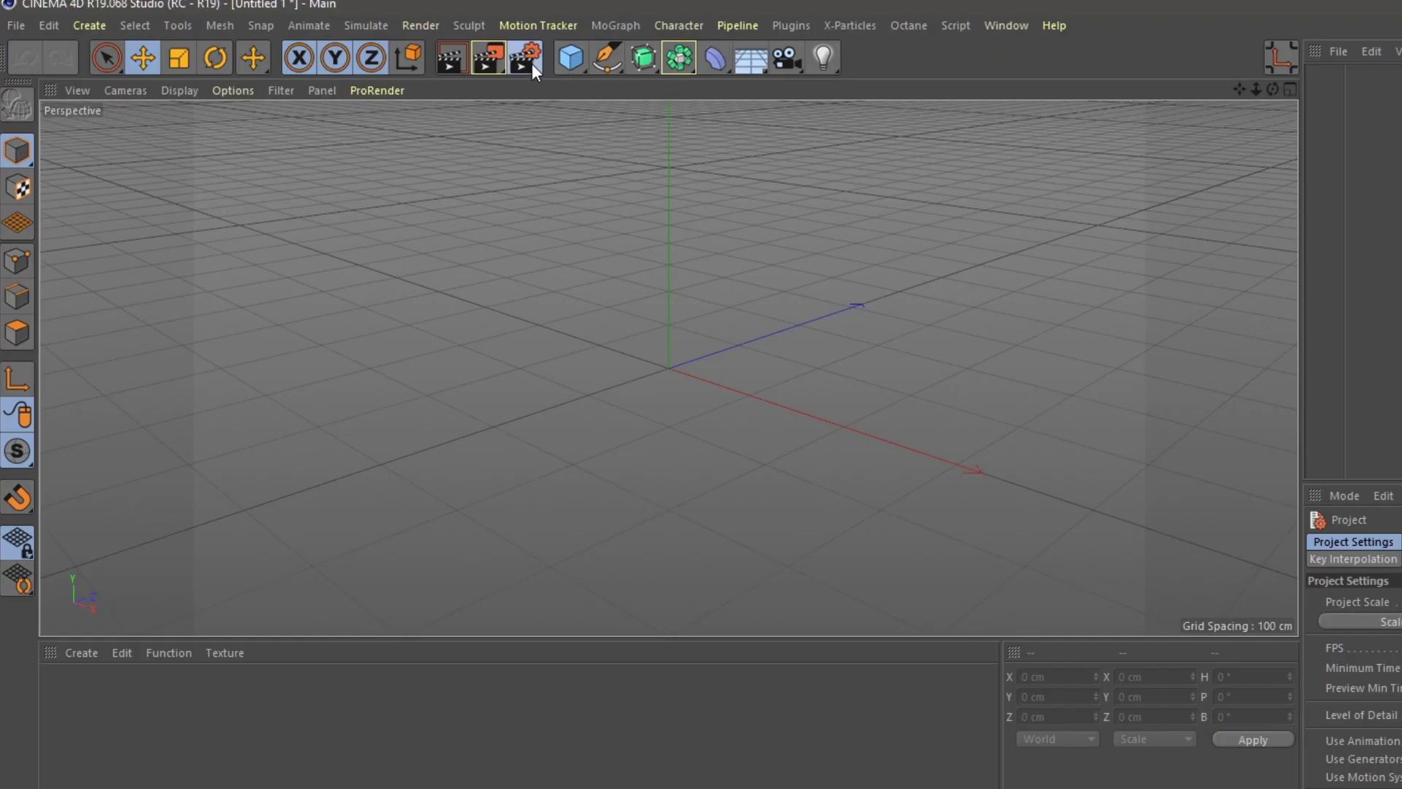
Add an Ambient Occlusion effect to the render settings and raise its contrast to 30%.
left_click(531, 64)
left_click(165, 358)
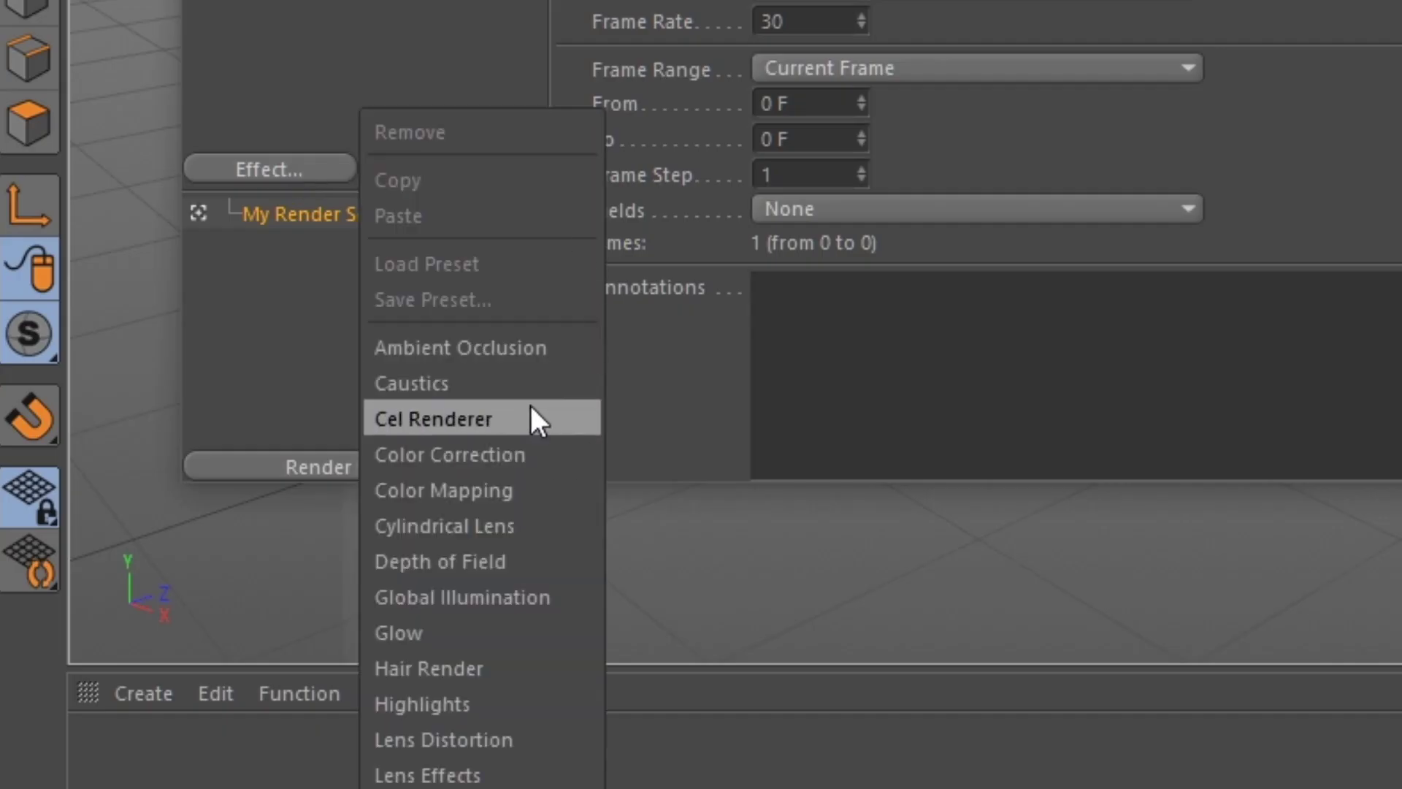
left_click(544, 347)
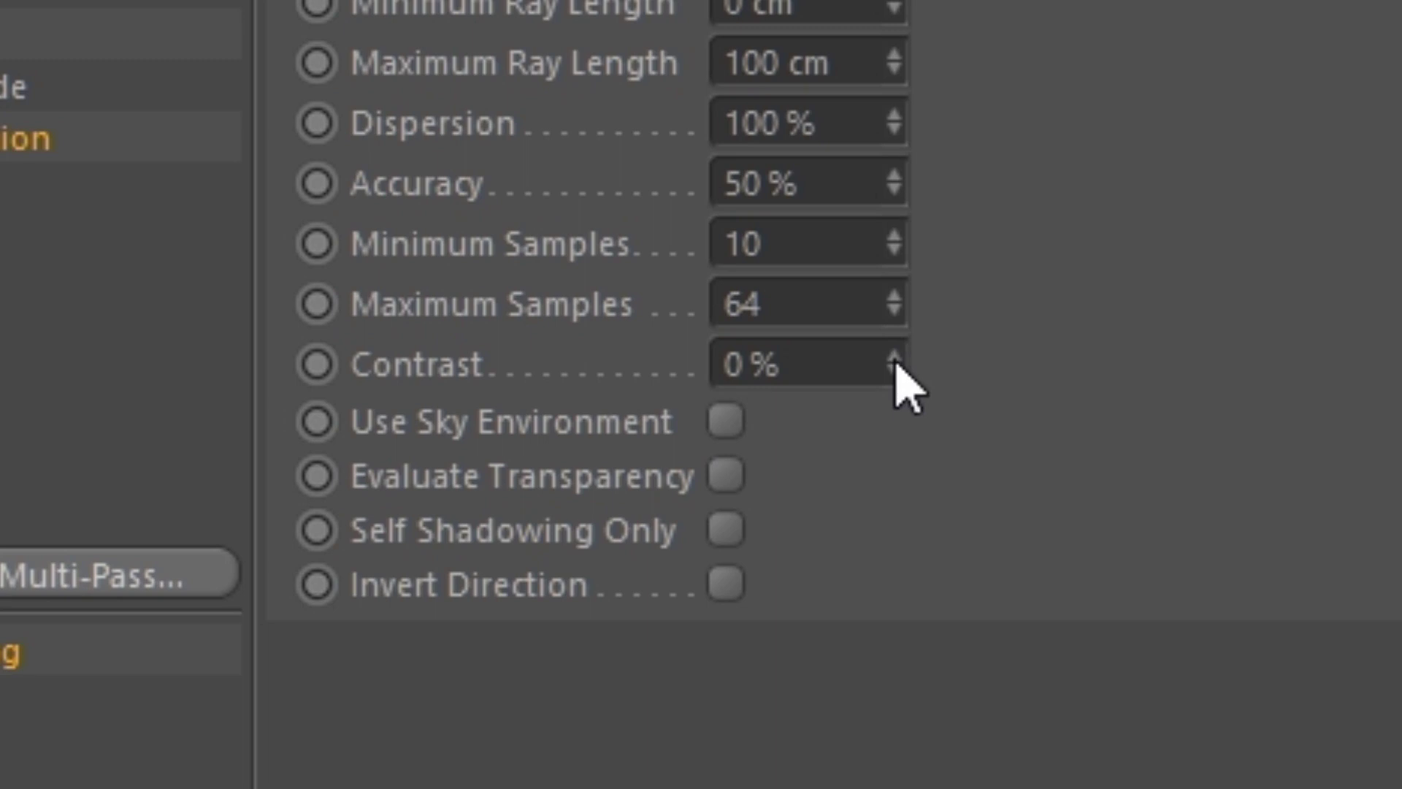
left_click_drag(892, 365, 889, 266)
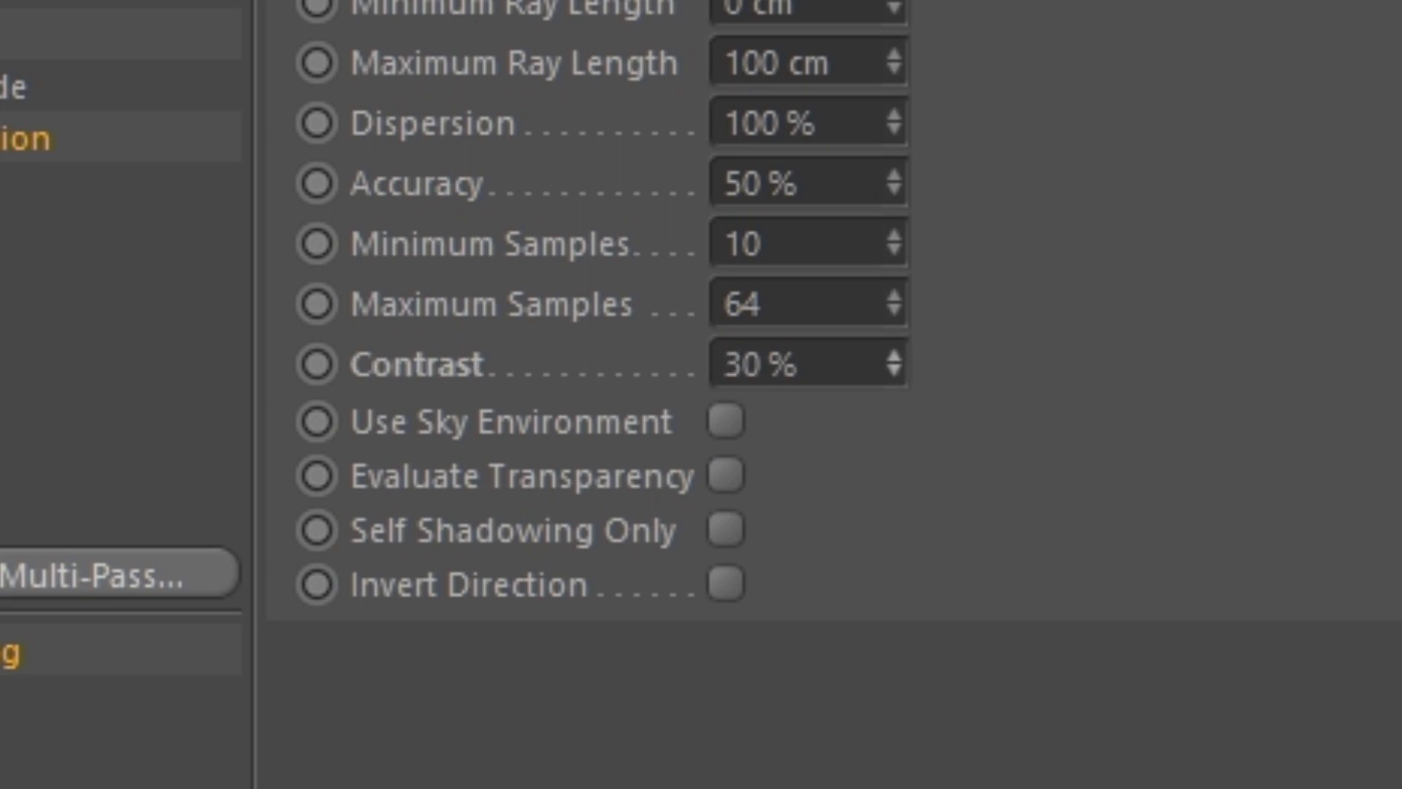
Turn on Evaluate Transparency and Enable Cache for Ambient Occlusion.
left_click(725, 475)
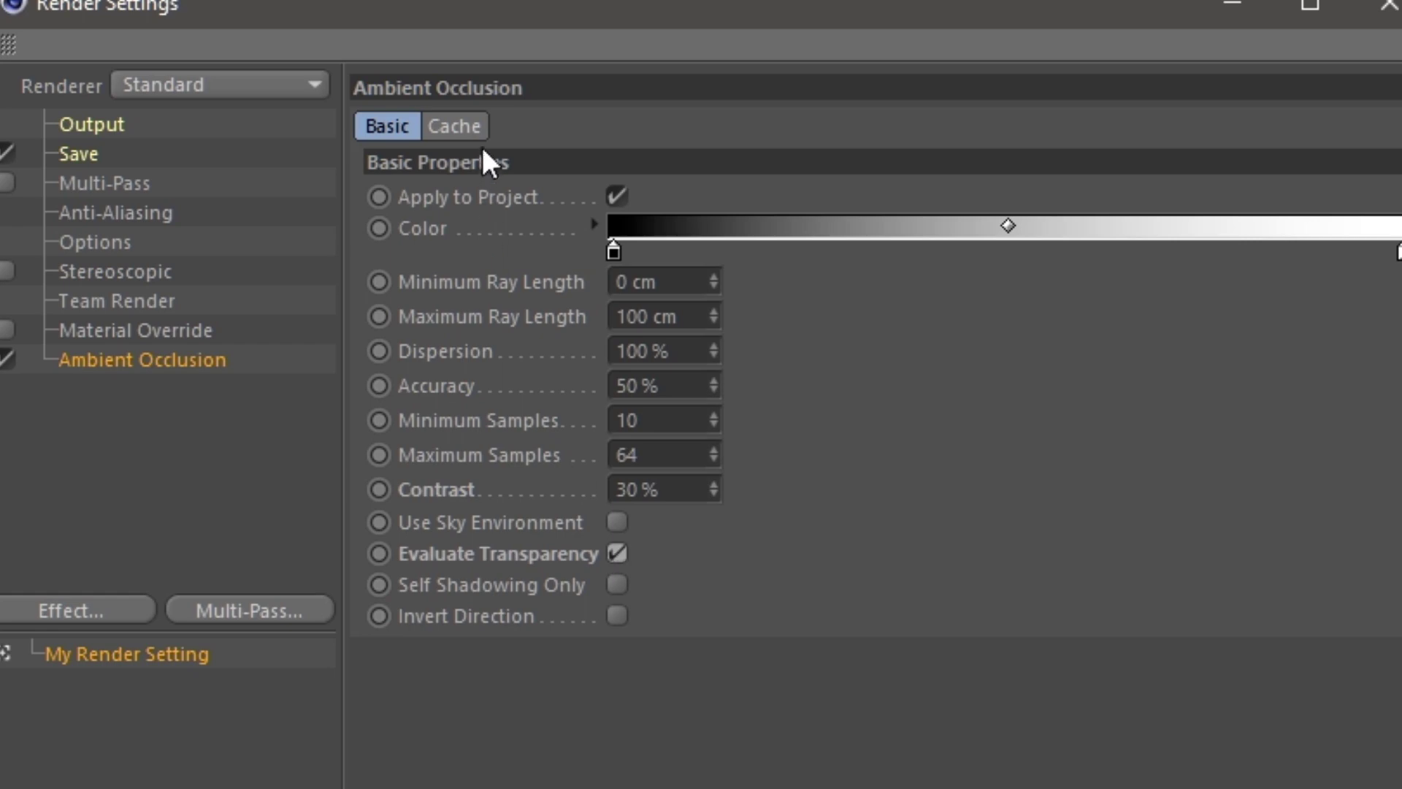
left_click(466, 128)
left_click(548, 194)
left_click(124, 606)
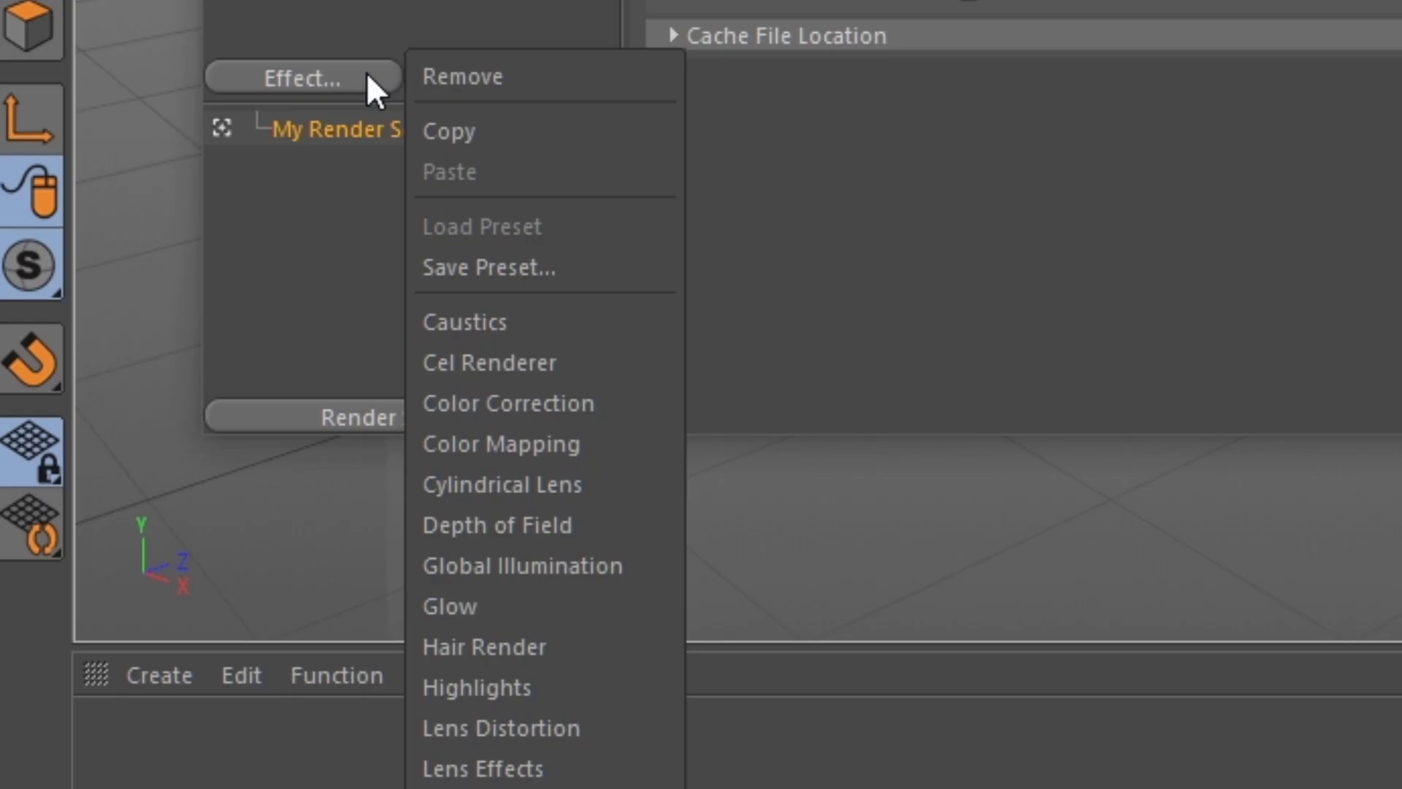
Add Global Illumination with the Interior - Preview (High Diffuse Depth) preset and Medium samples.
left_click(523, 551)
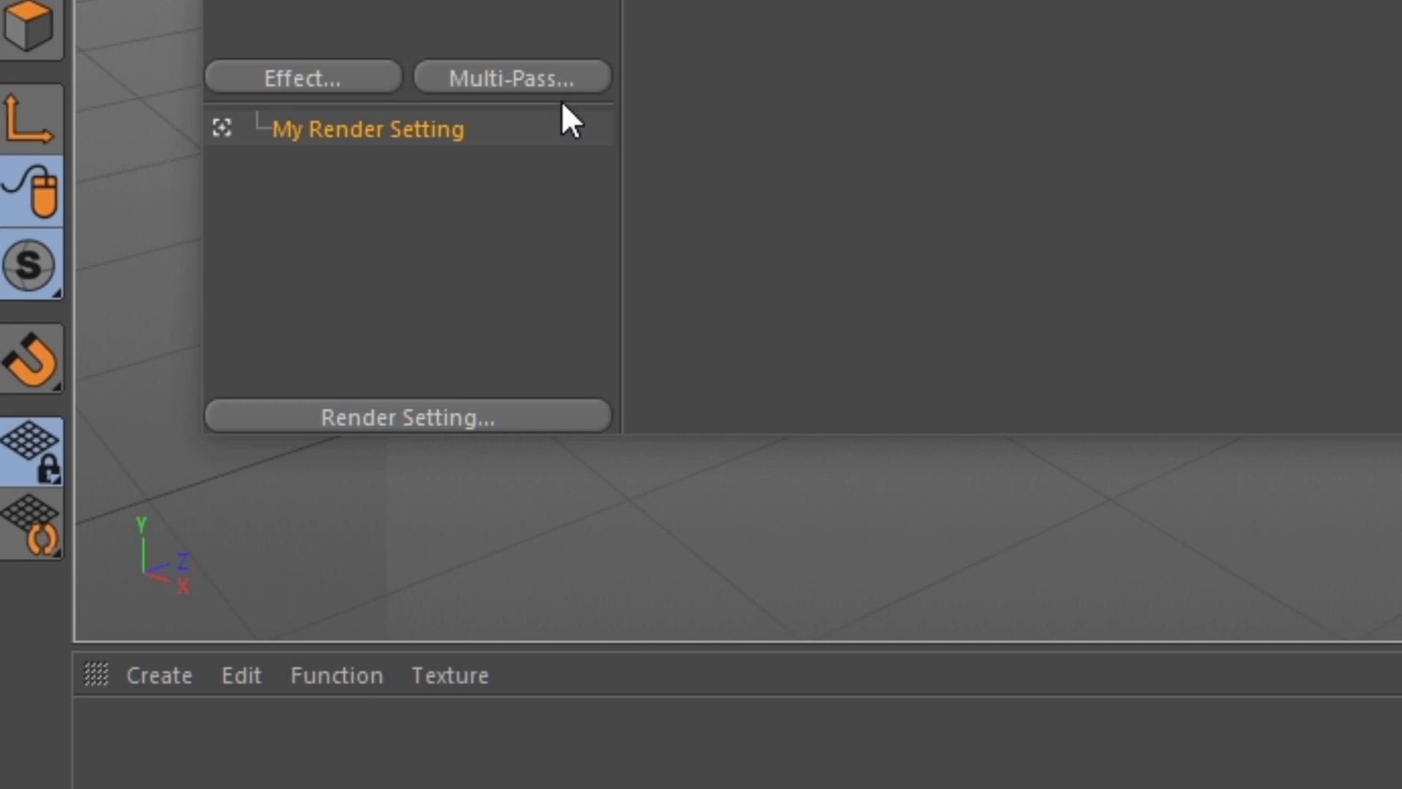
left_click(492, 172)
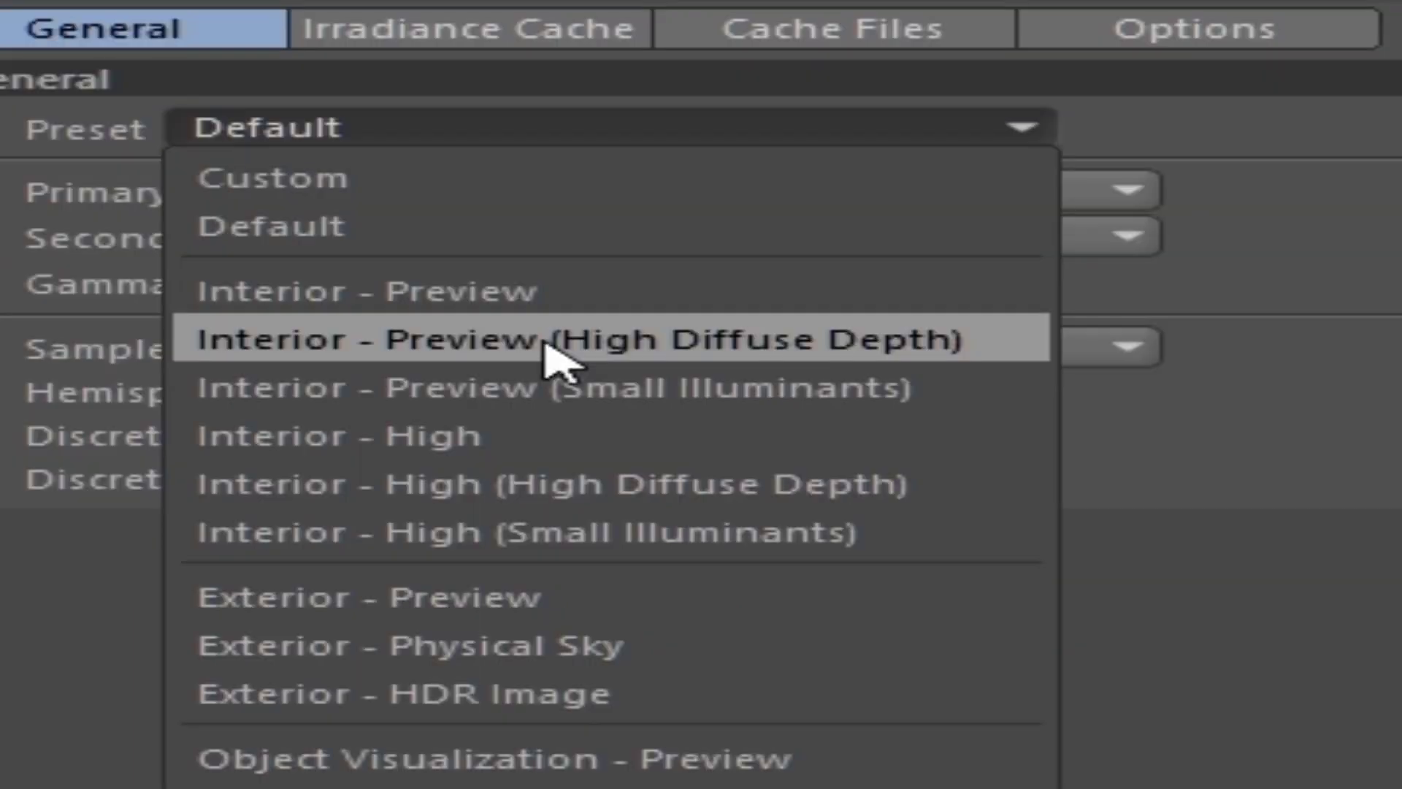
left_click(650, 262)
left_click(657, 100)
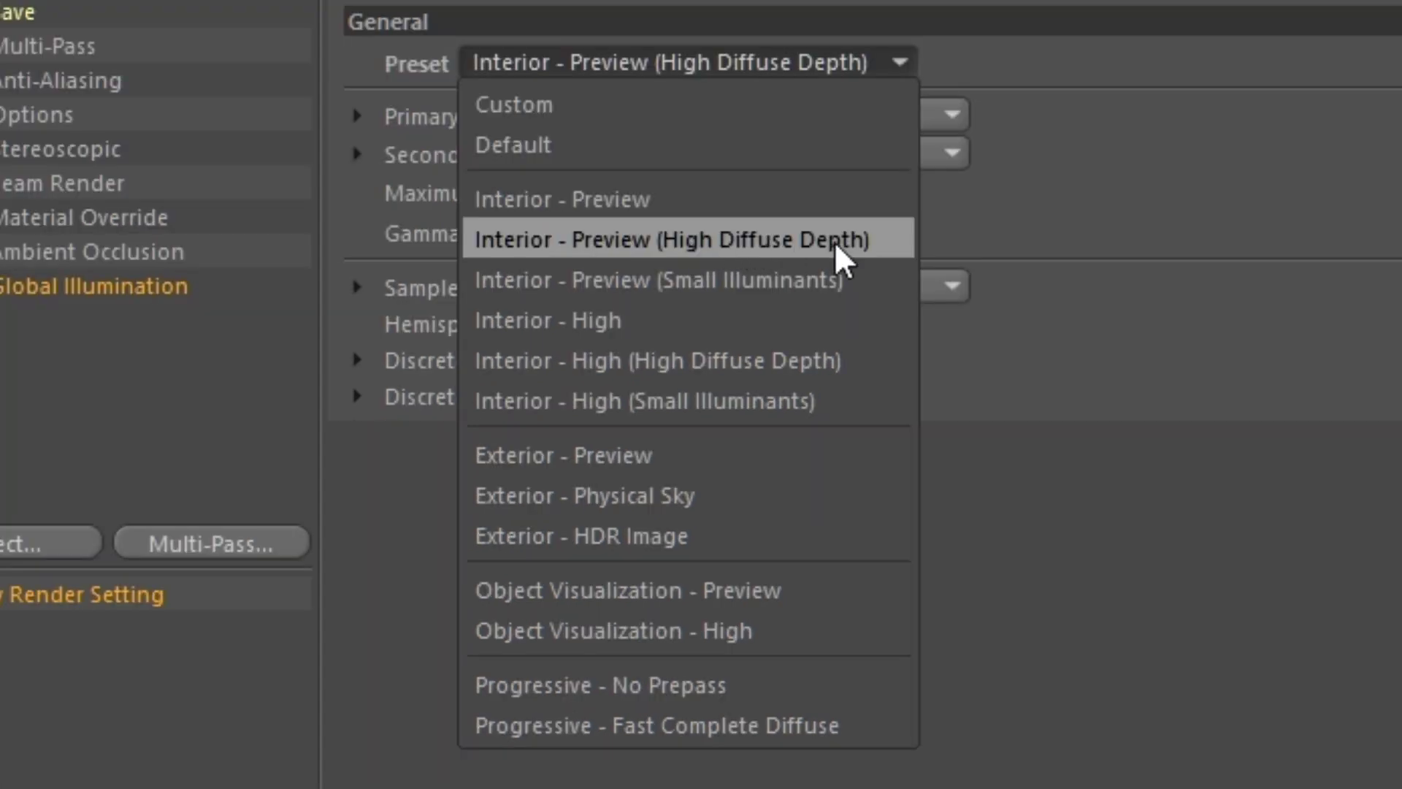
left_click(840, 259)
left_click(742, 290)
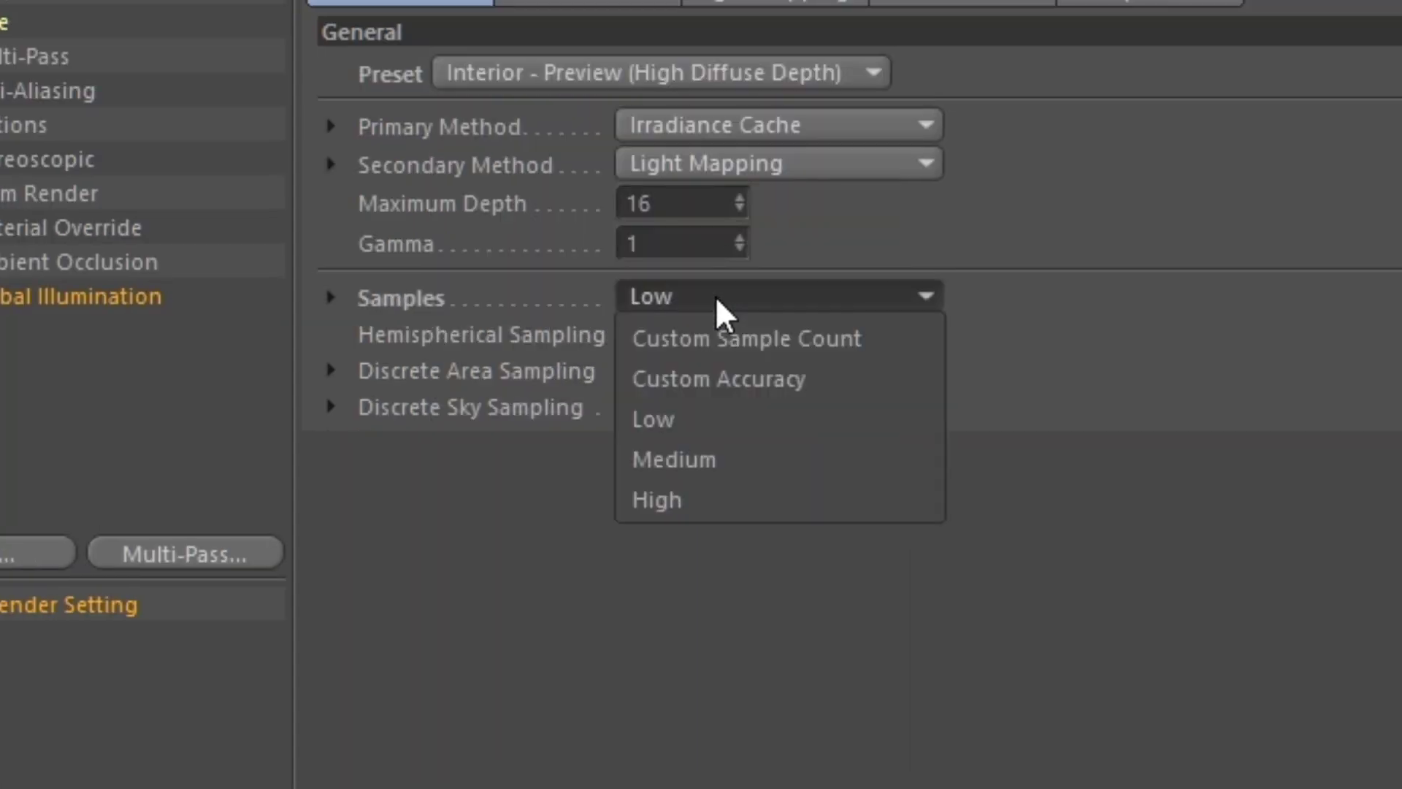
left_click(785, 447)
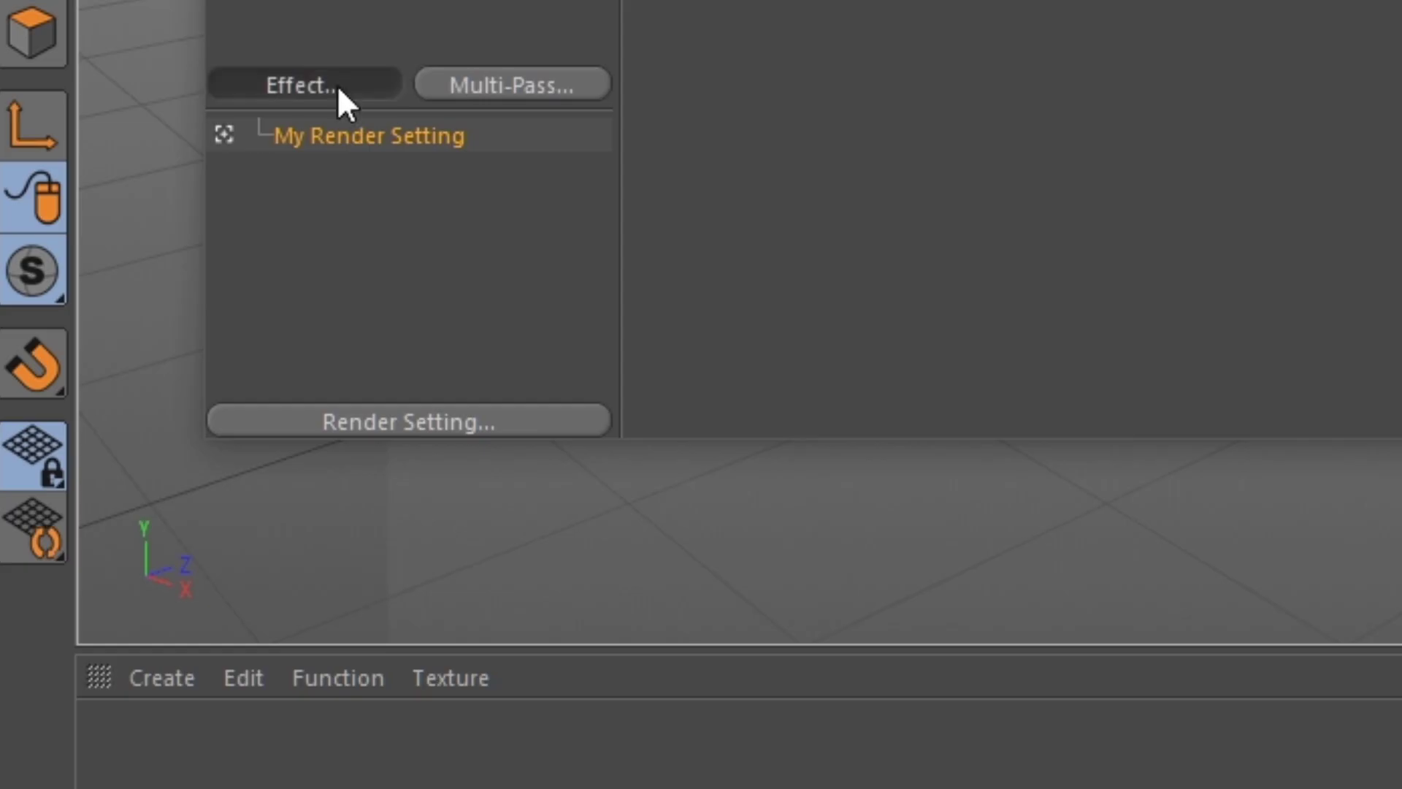
left_click(12, 555)
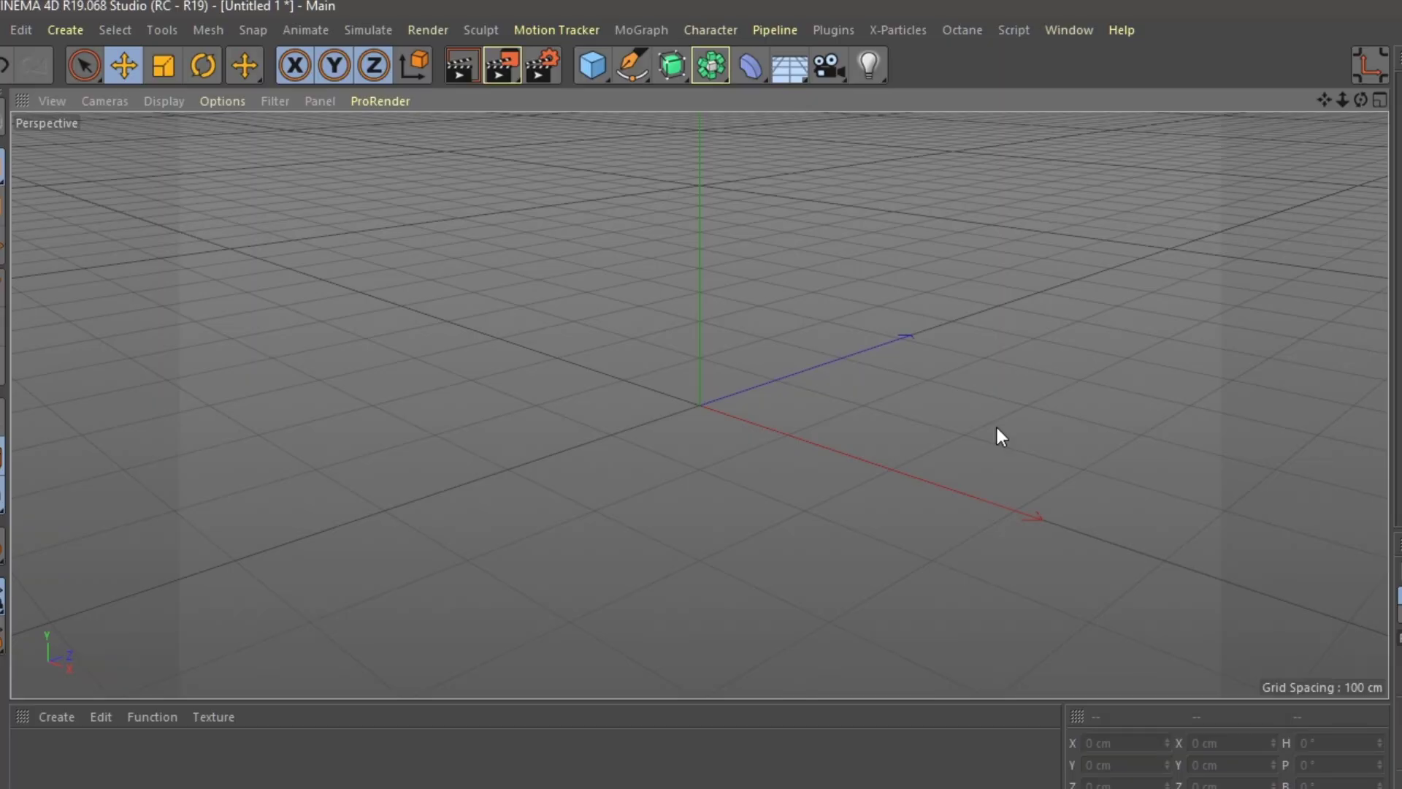
Switch to the forest scene, add a light, and select Support 1 and Support 2.
key("ctrl+n")
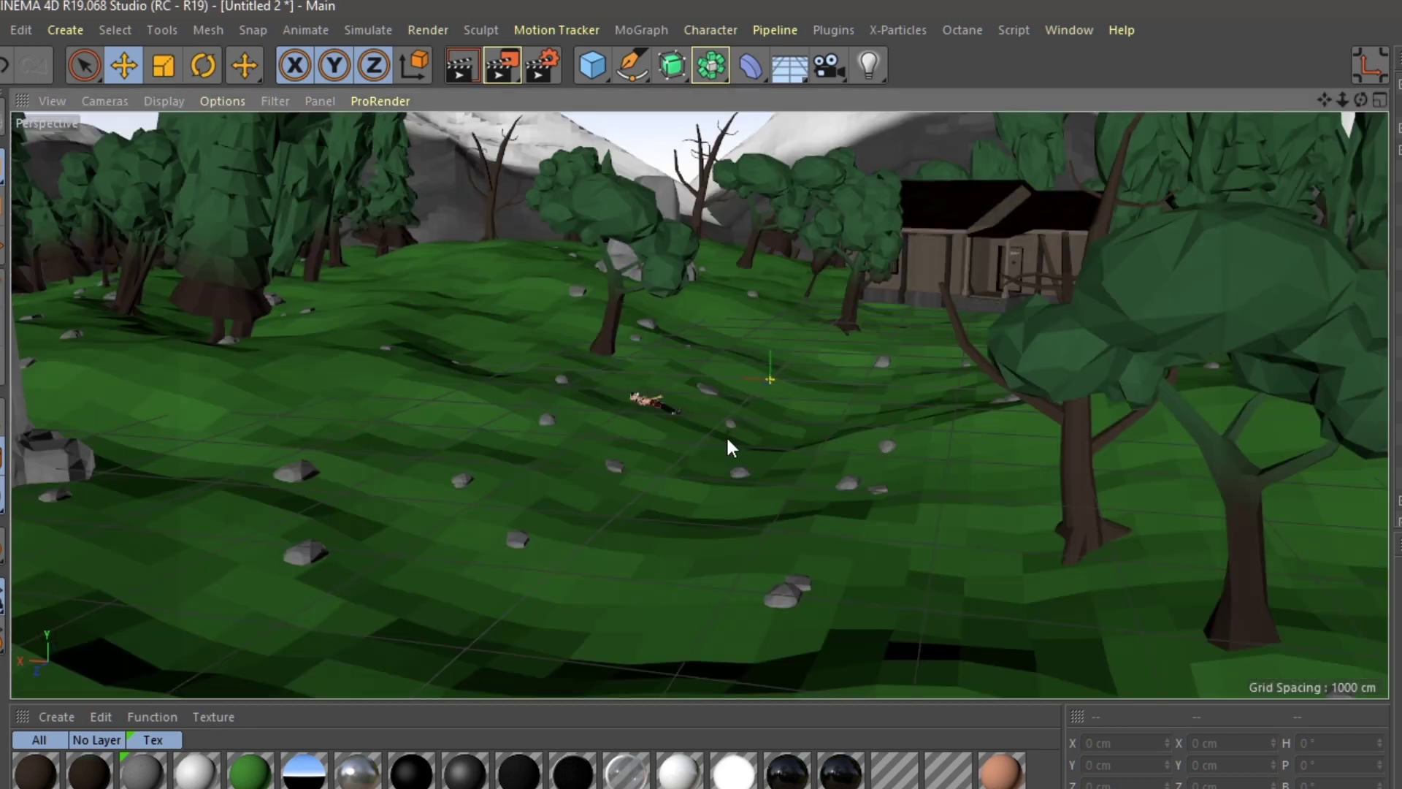
left_click_drag(734, 400, 784, 431, "alt")
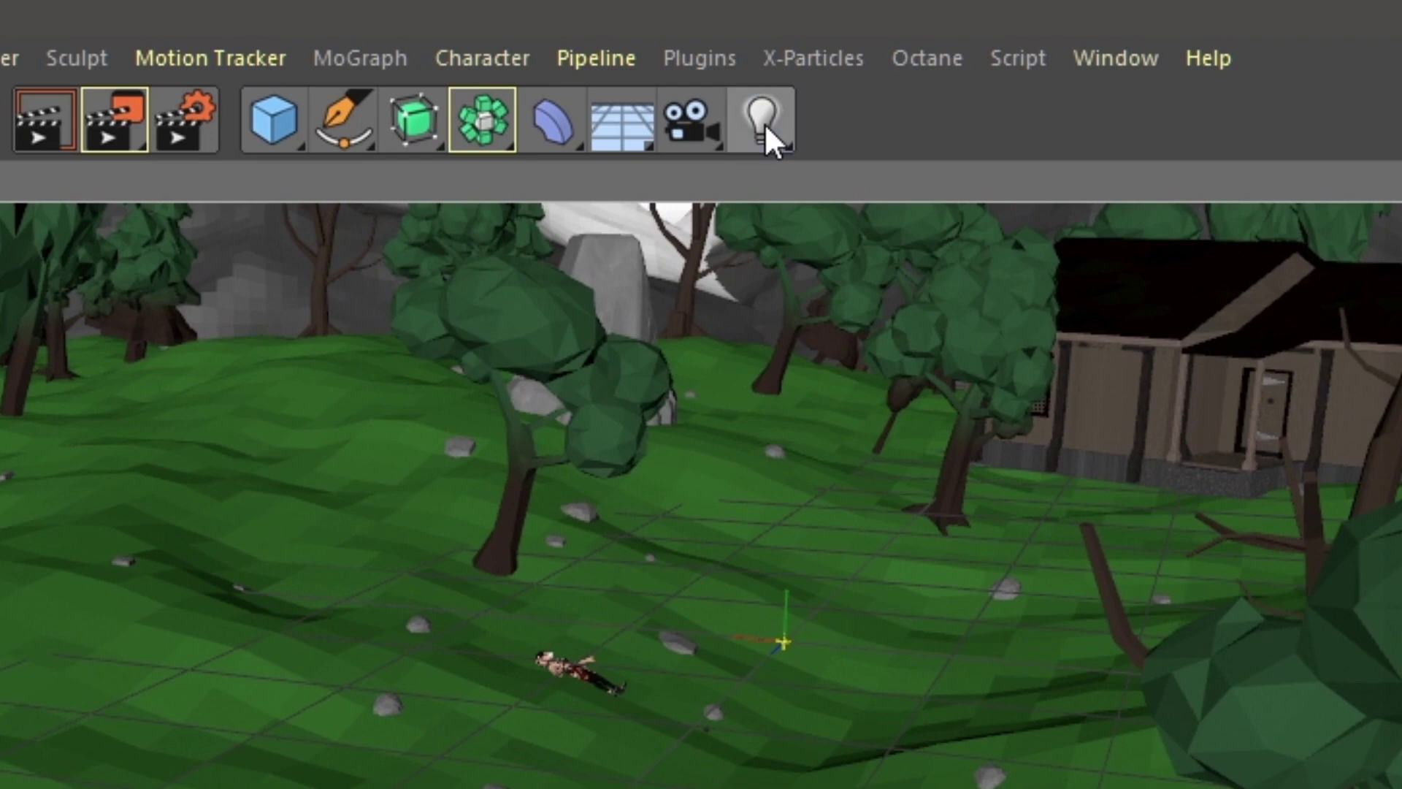
left_click(764, 123)
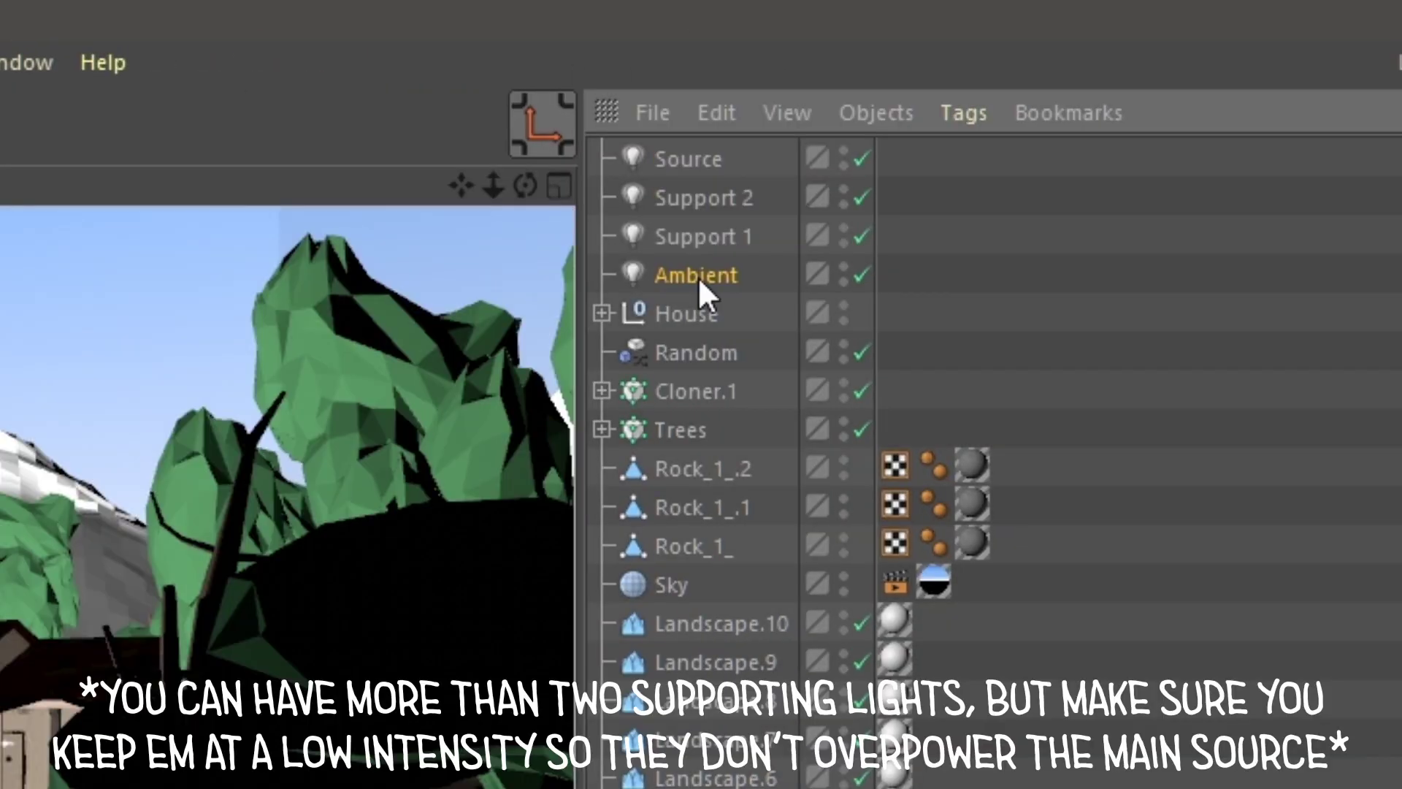
left_click(726, 235)
left_click(743, 200, "ctrl")
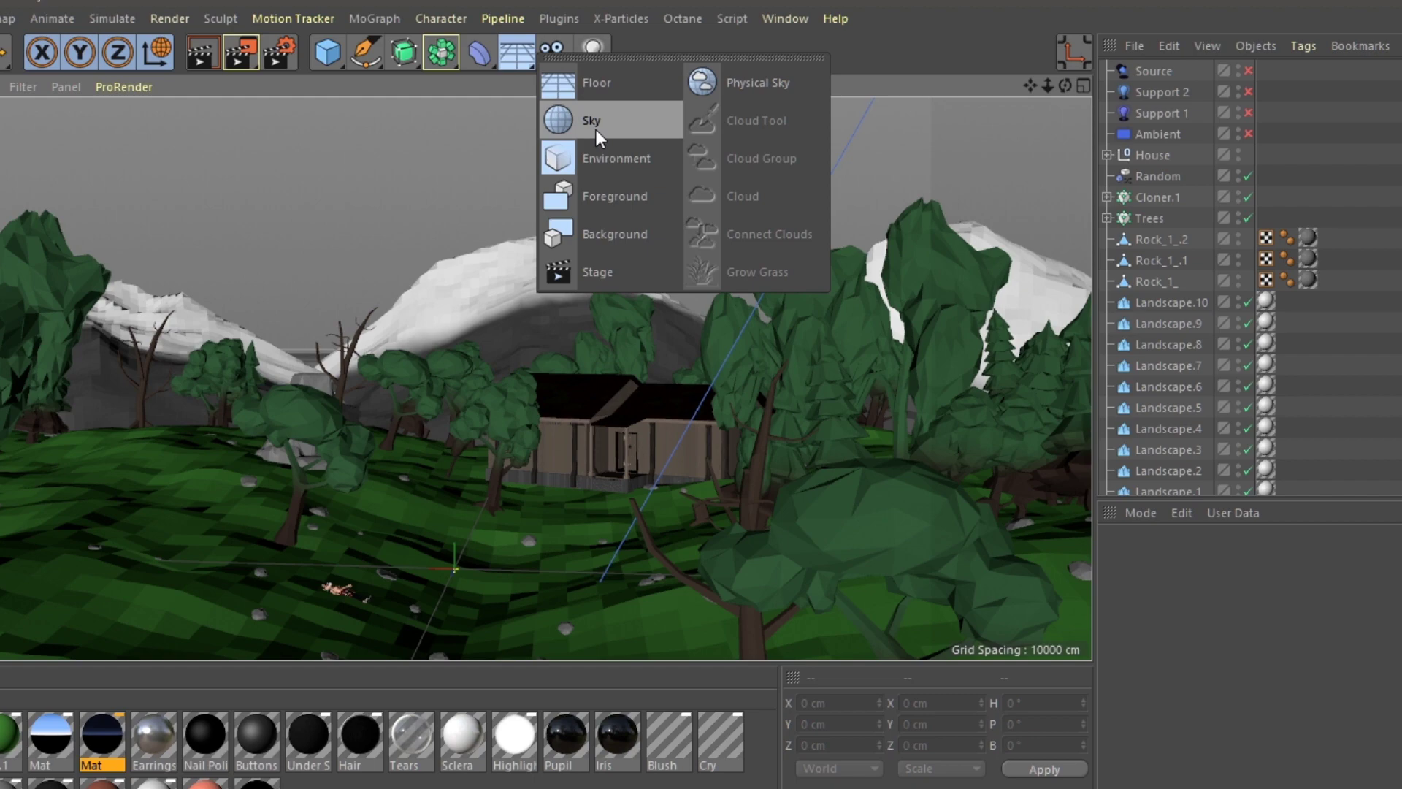
Add a Sky object, apply the blue sky material, and give it a Compositing tag.
left_click(594, 130)
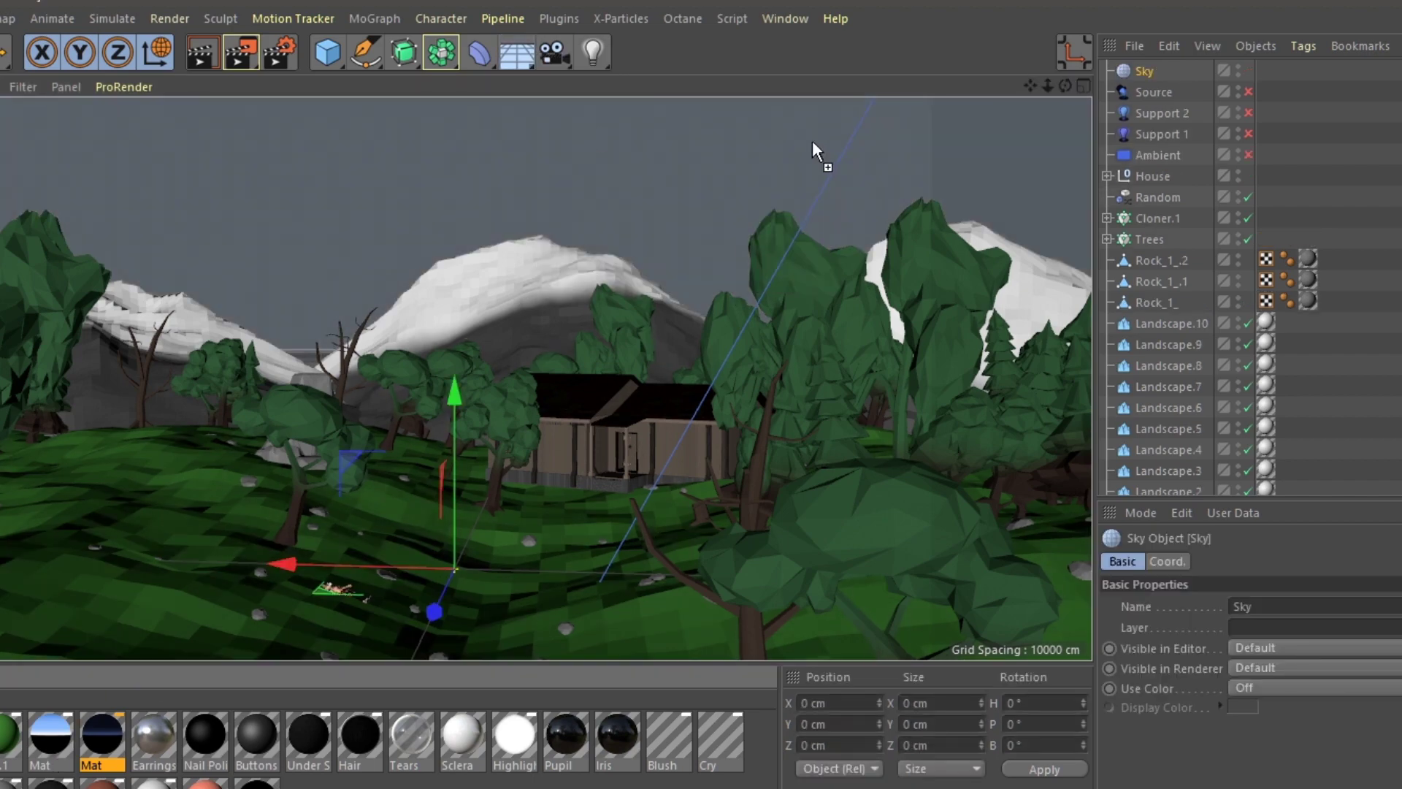
left_click_drag(812, 140, 812, 142)
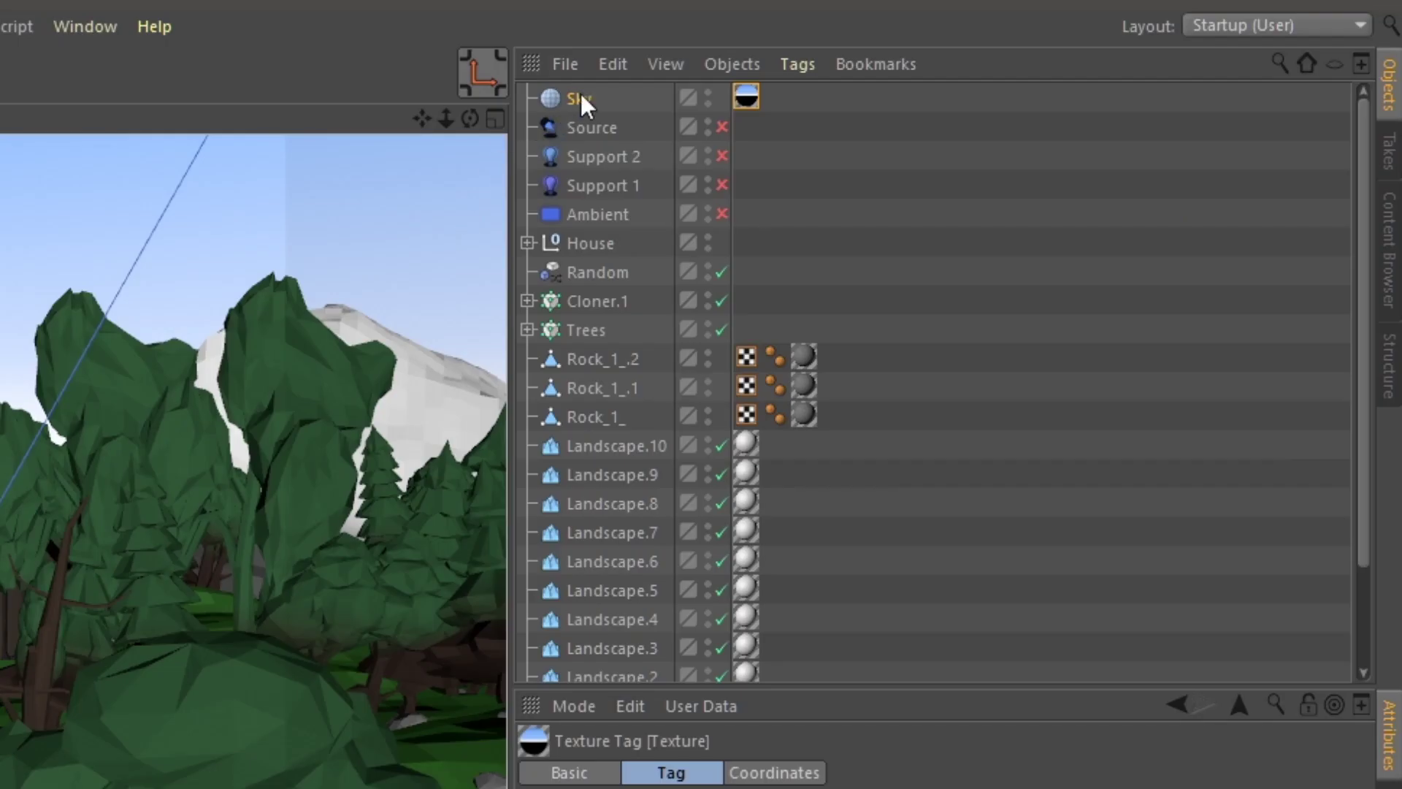
right_click(581, 94)
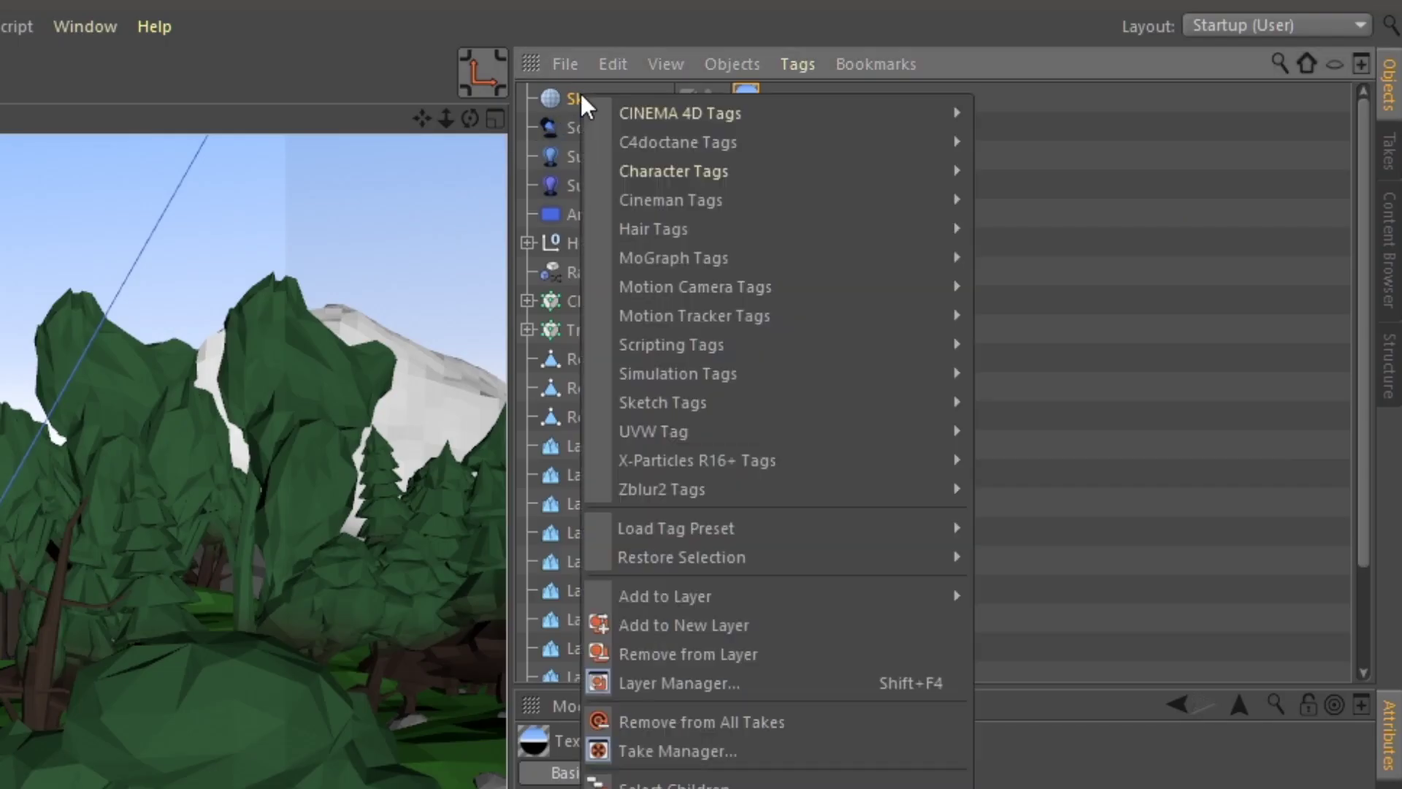
mouse_move(716, 108)
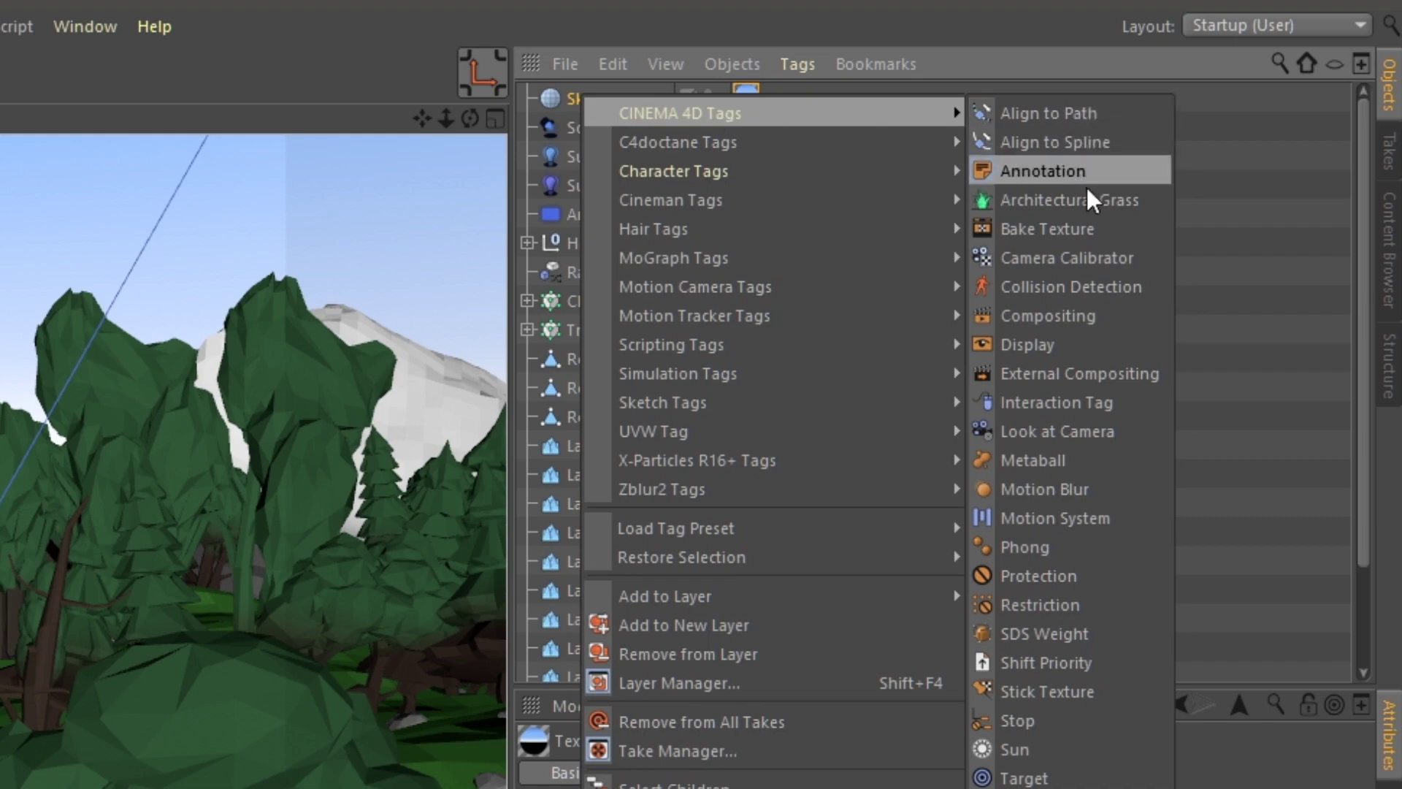
left_click(1103, 313)
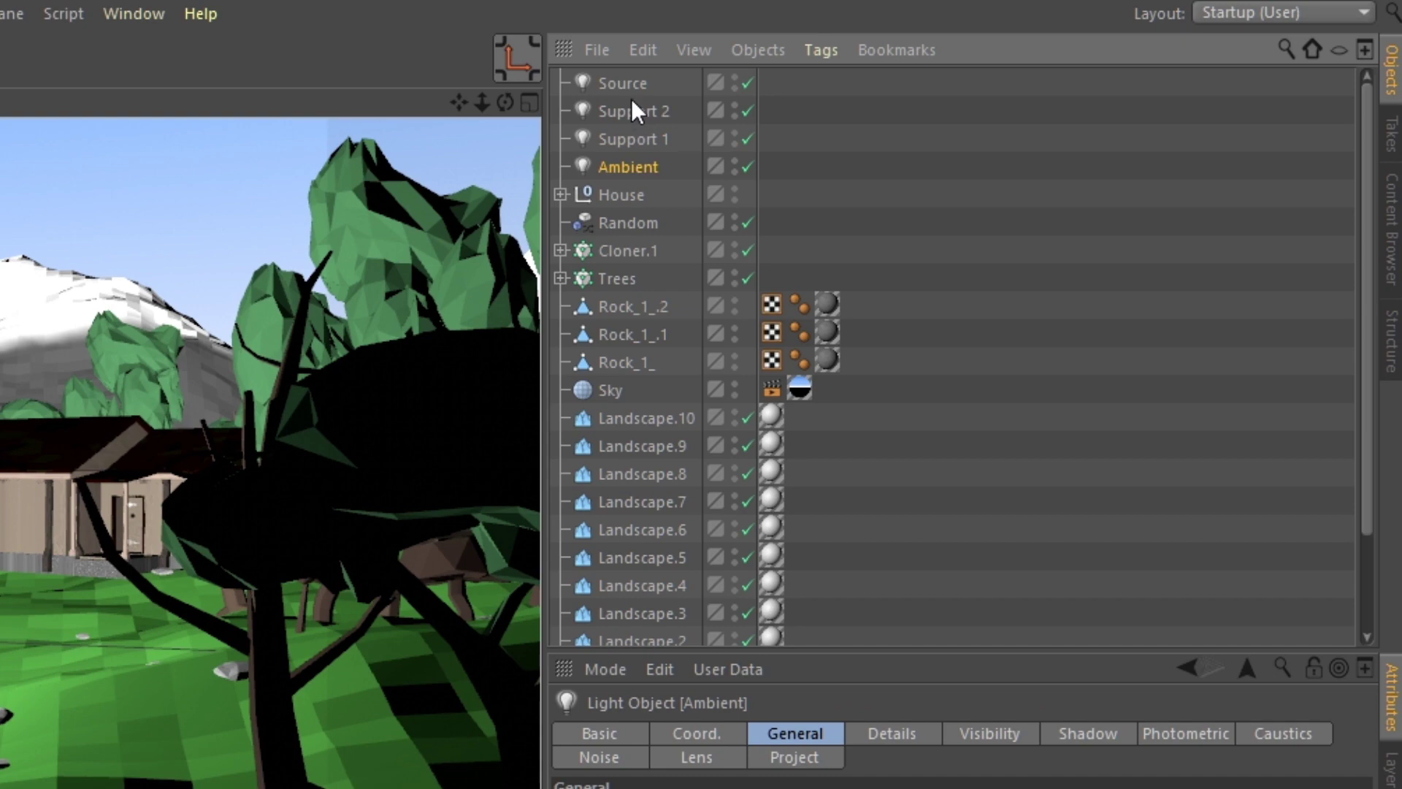
Set the Ambient light's type to Area, Shadow to None, and enable Ambient Illumination.
left_click(630, 85, "shift")
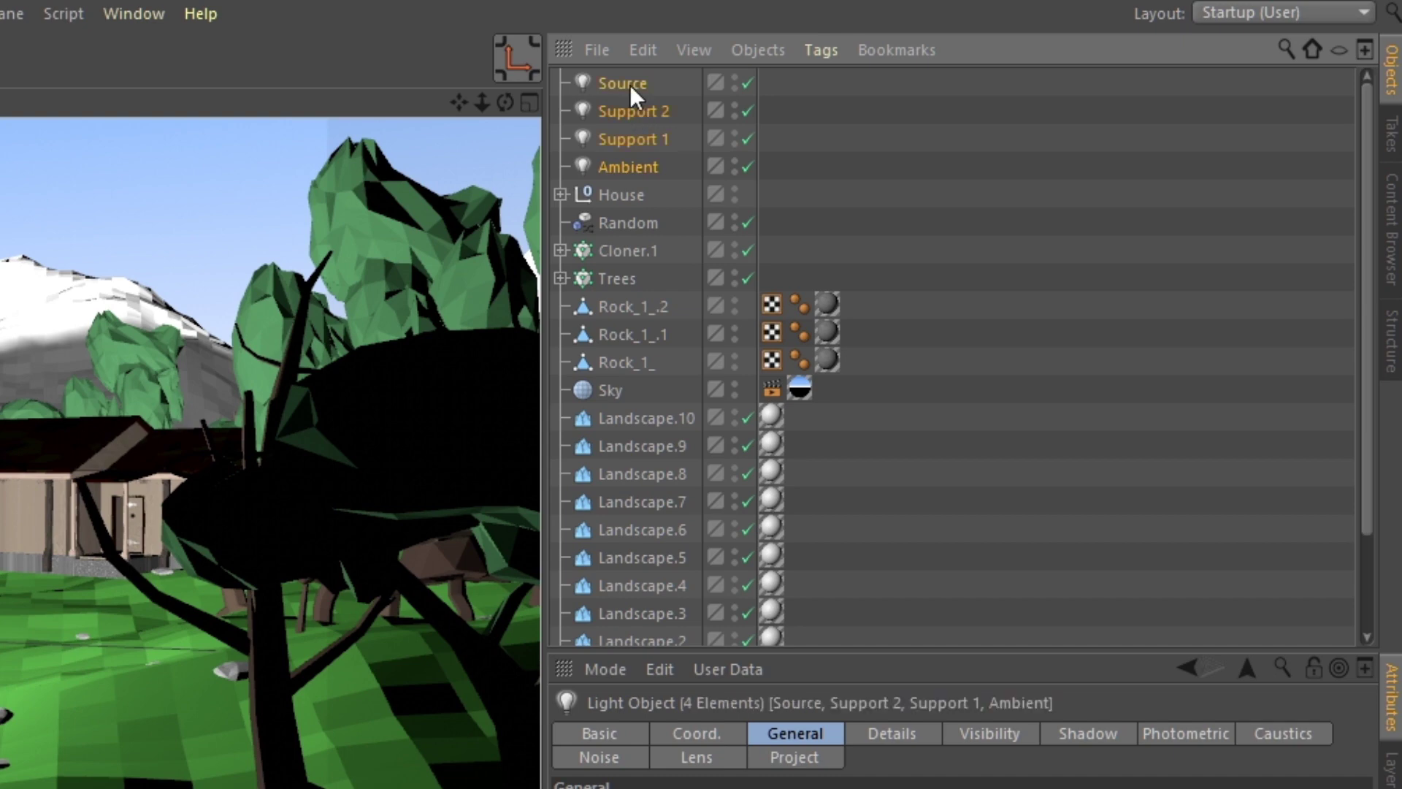
left_click(604, 730)
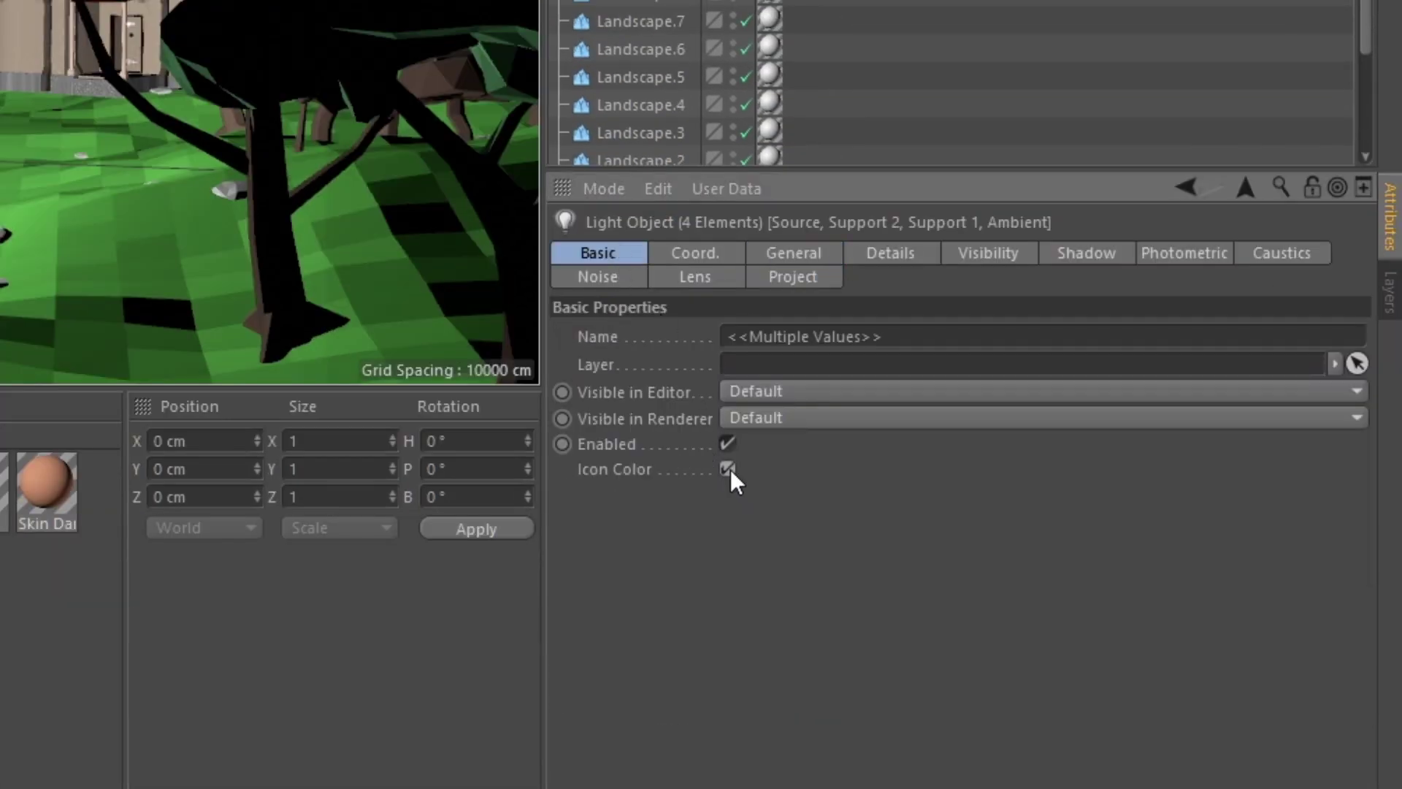
left_click(681, 261)
left_click(801, 251)
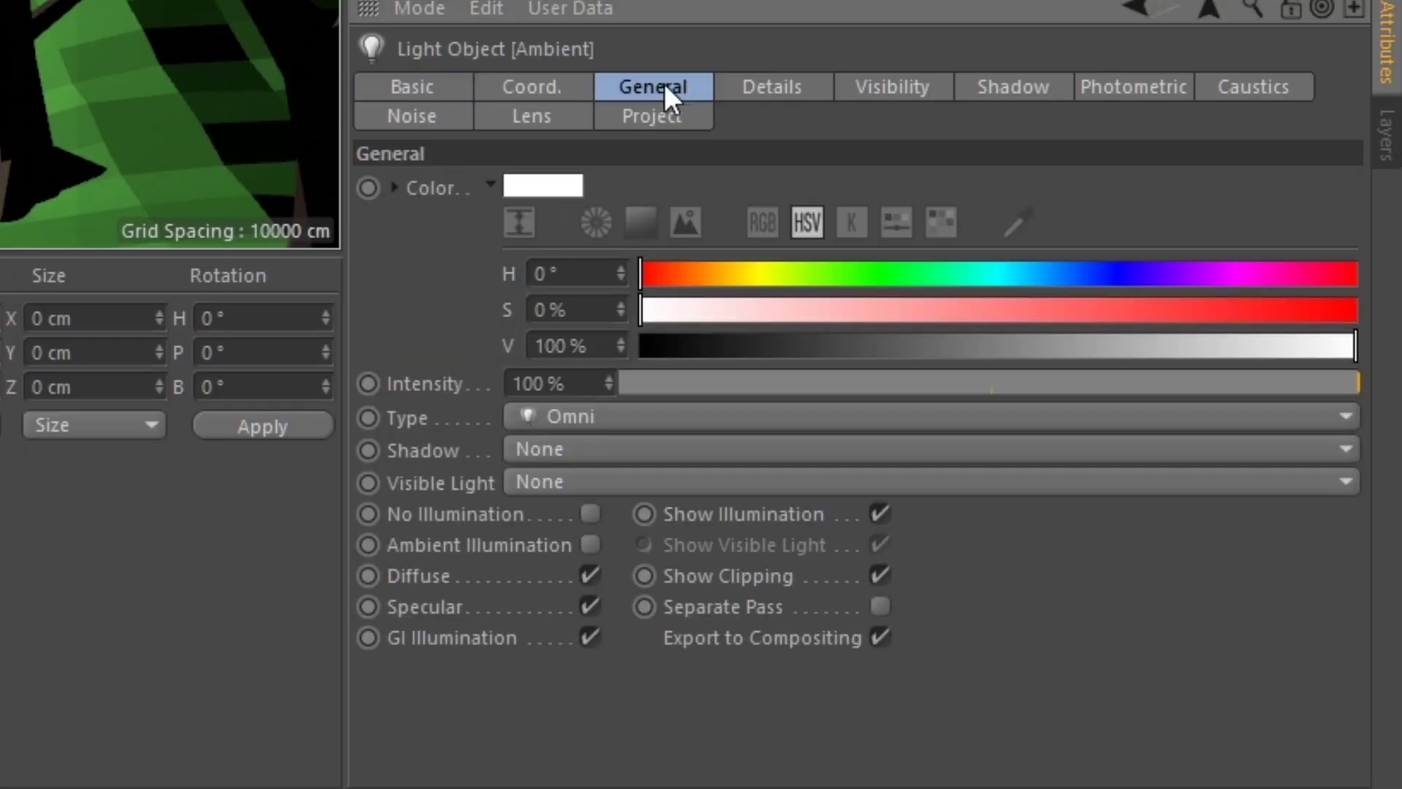
left_click(615, 422)
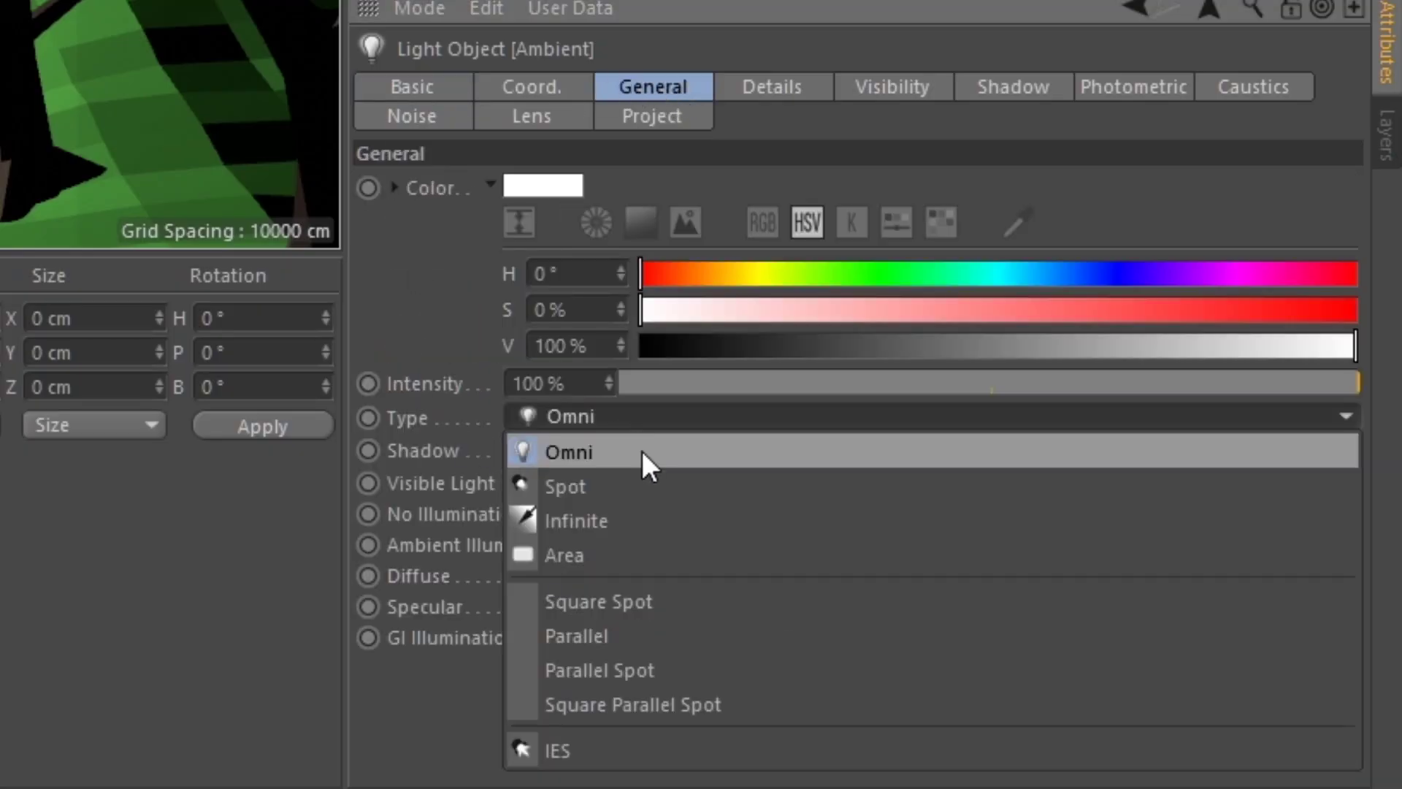
left_click(603, 552)
left_click(559, 457)
left_click(557, 459)
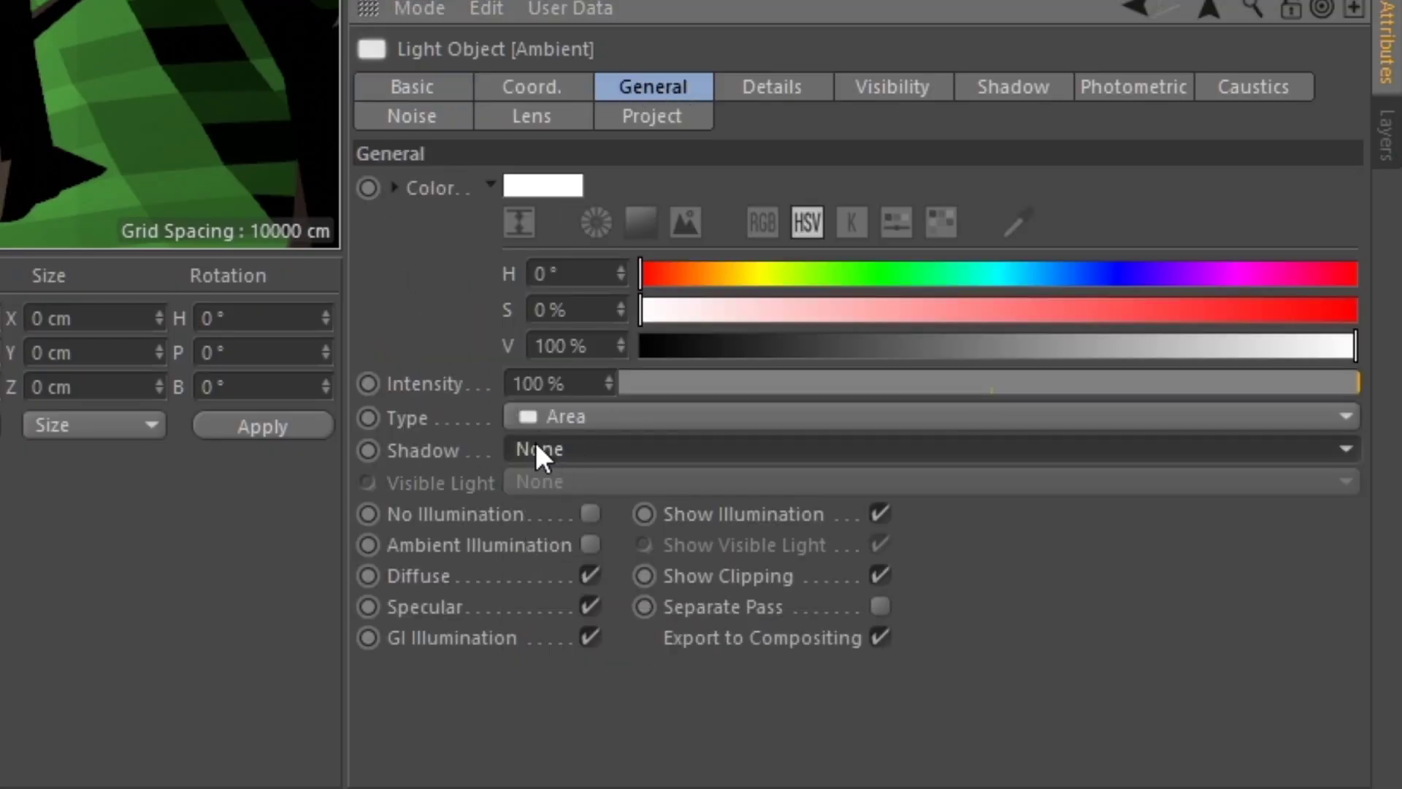
left_click(591, 545)
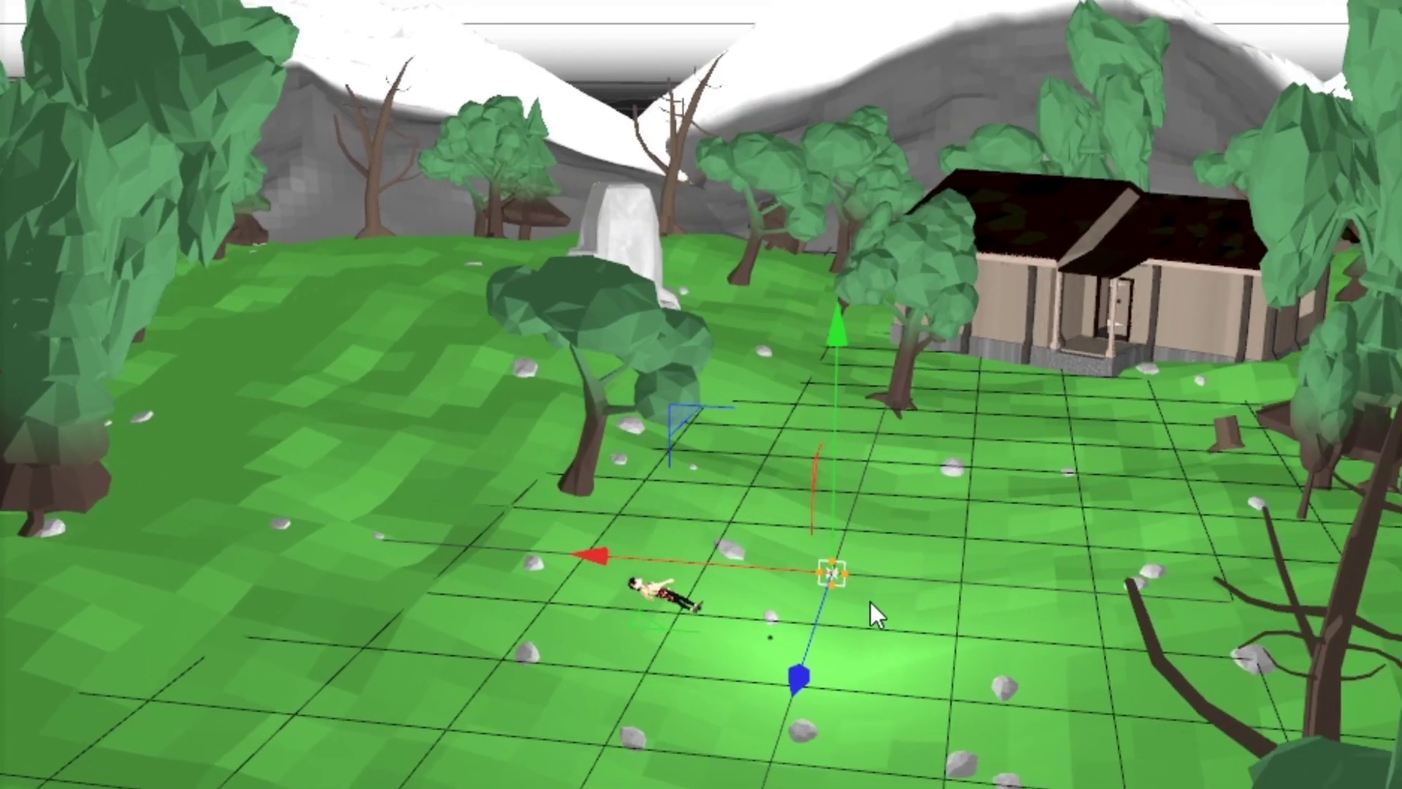
Tilt the Ambient light to -80 degrees and scale it to about 247% under the terrain.
middle_click_drag(870, 613, 845, 523)
key("e")
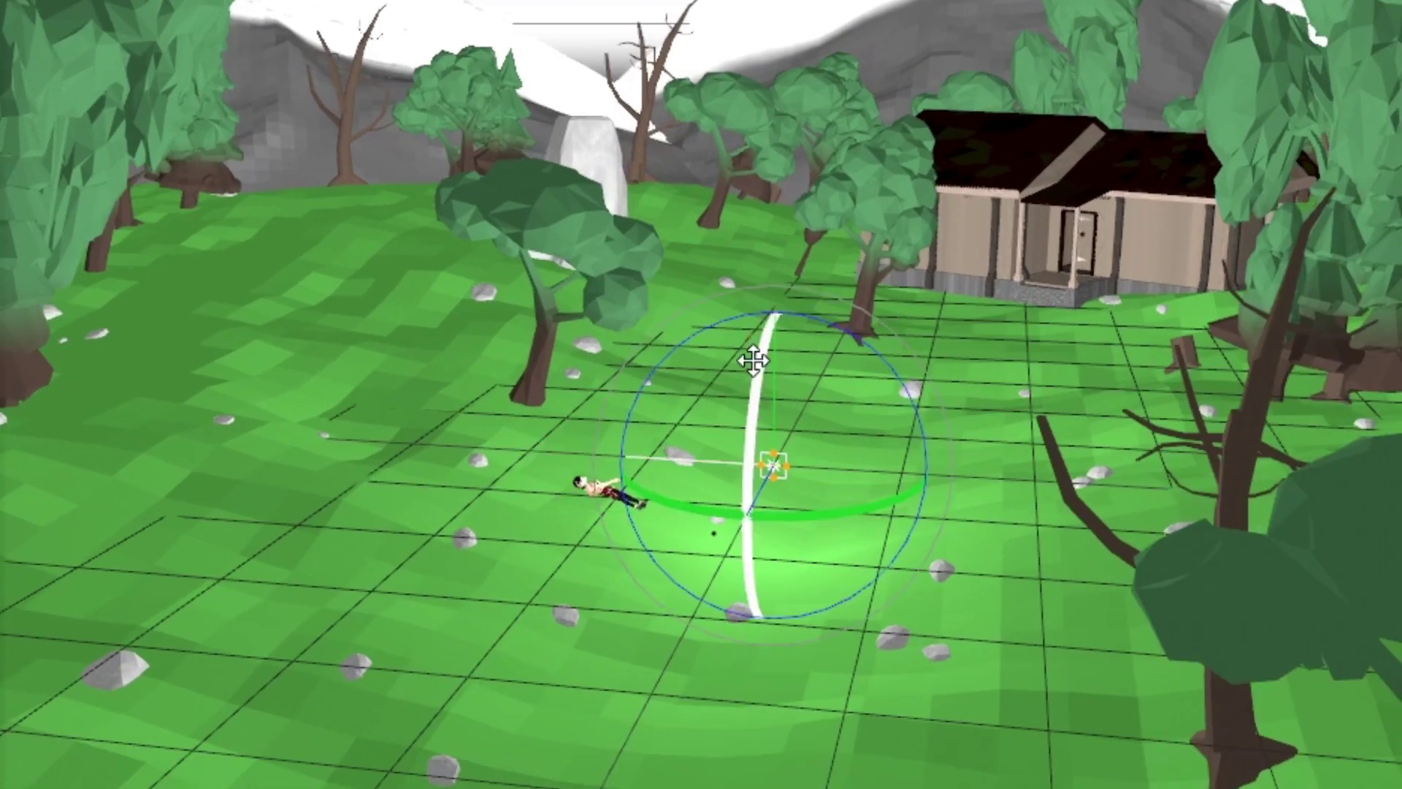
left_click_drag(751, 358, 745, 704)
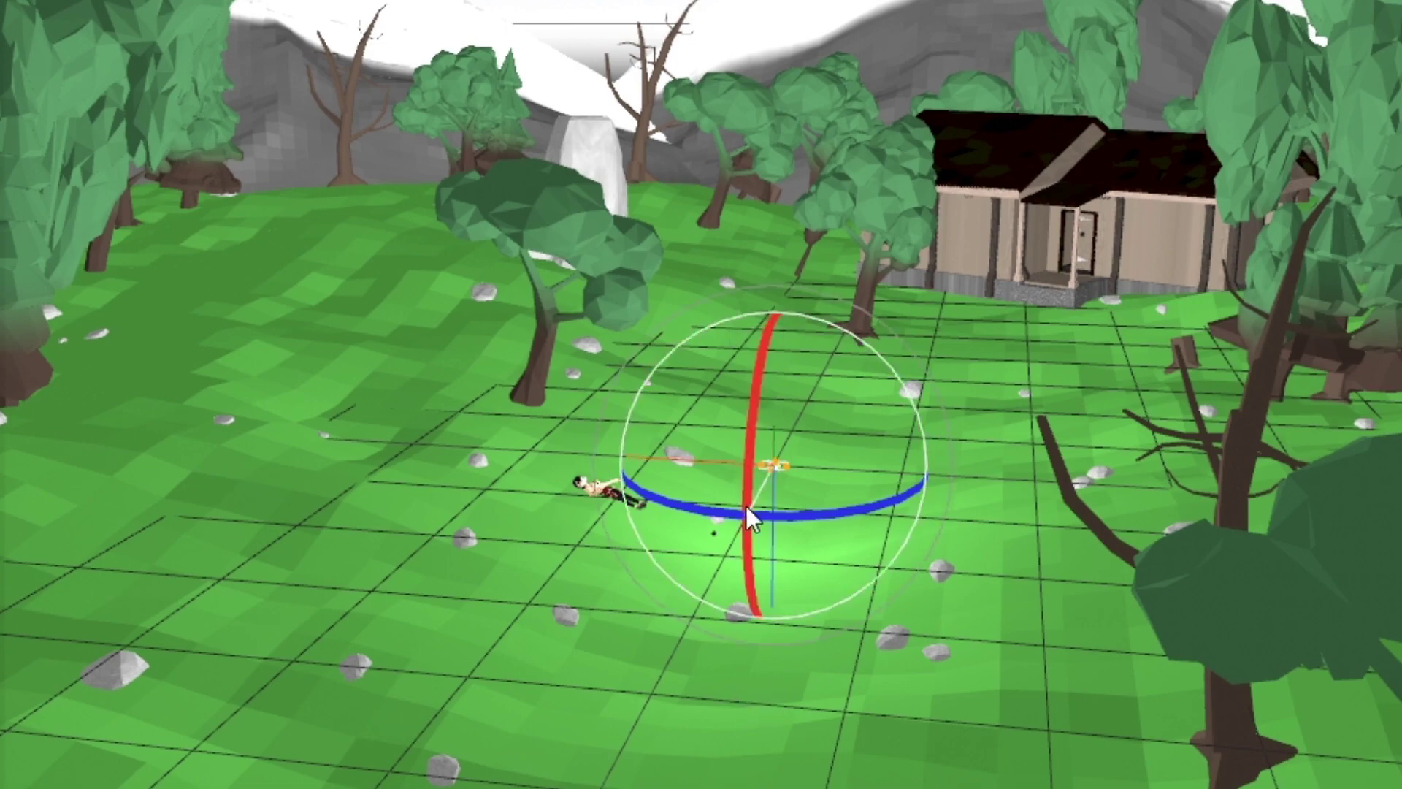
key("w")
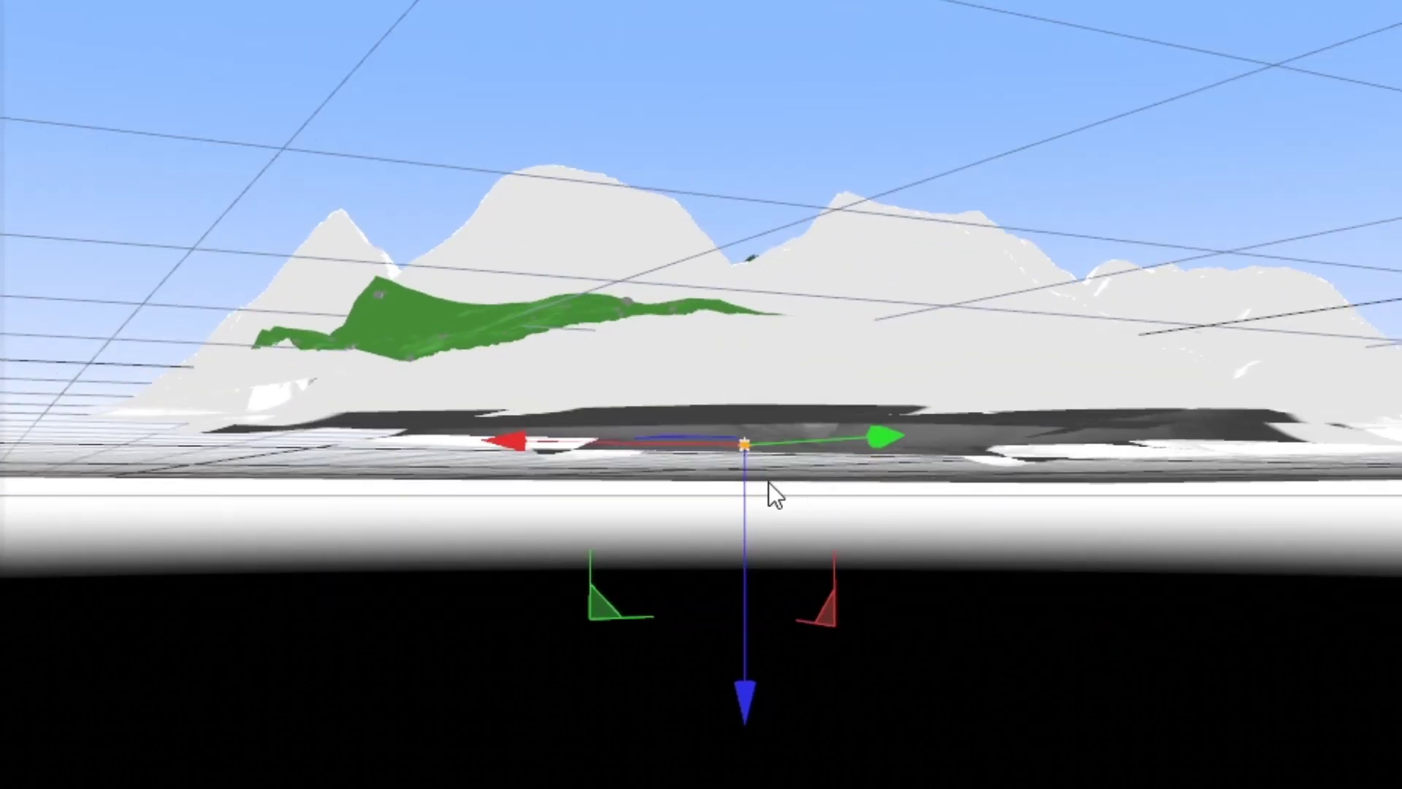
middle_click_drag(754, 428, 772, 305)
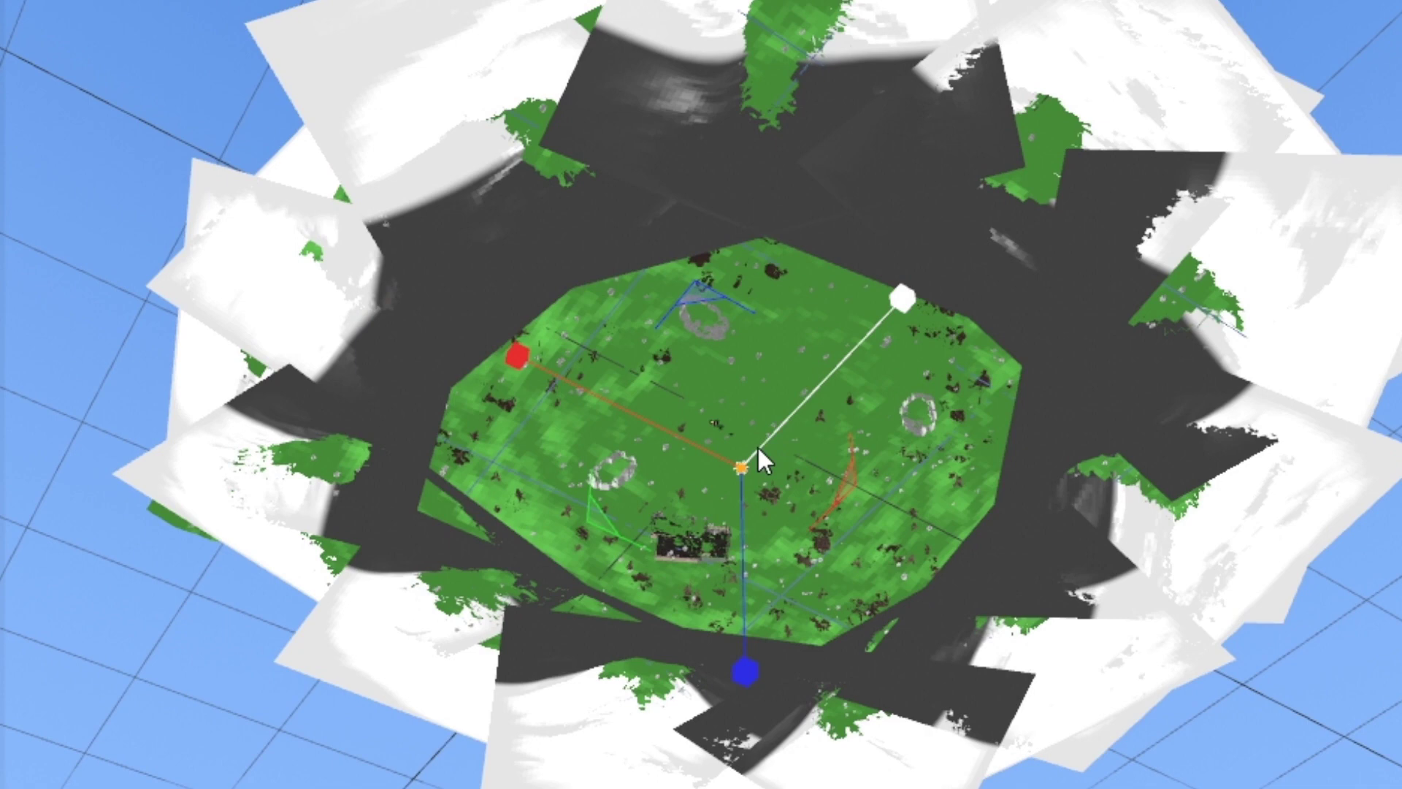
mouse_move(757, 451)
left_mouse_down()
mouse_move(1096, 95)
mouse_move(765, 449)
mouse_move(1213, 135)
mouse_move(950, 241)
mouse_move(804, 417)
left_mouse_up()
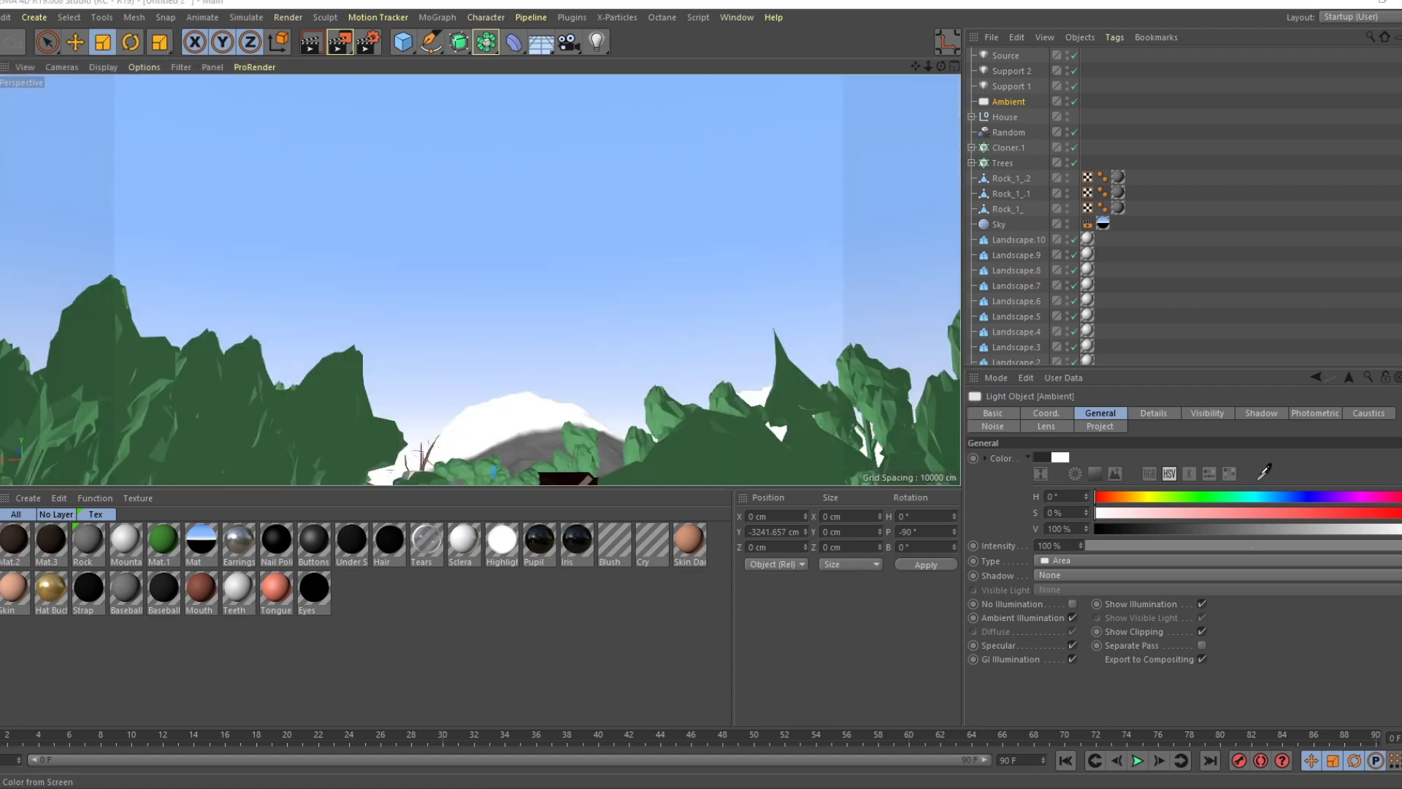
Sample the sky's light blue as the Ambient light colour and dim it to 23% intensity.
left_click(1262, 474)
left_click(705, 82)
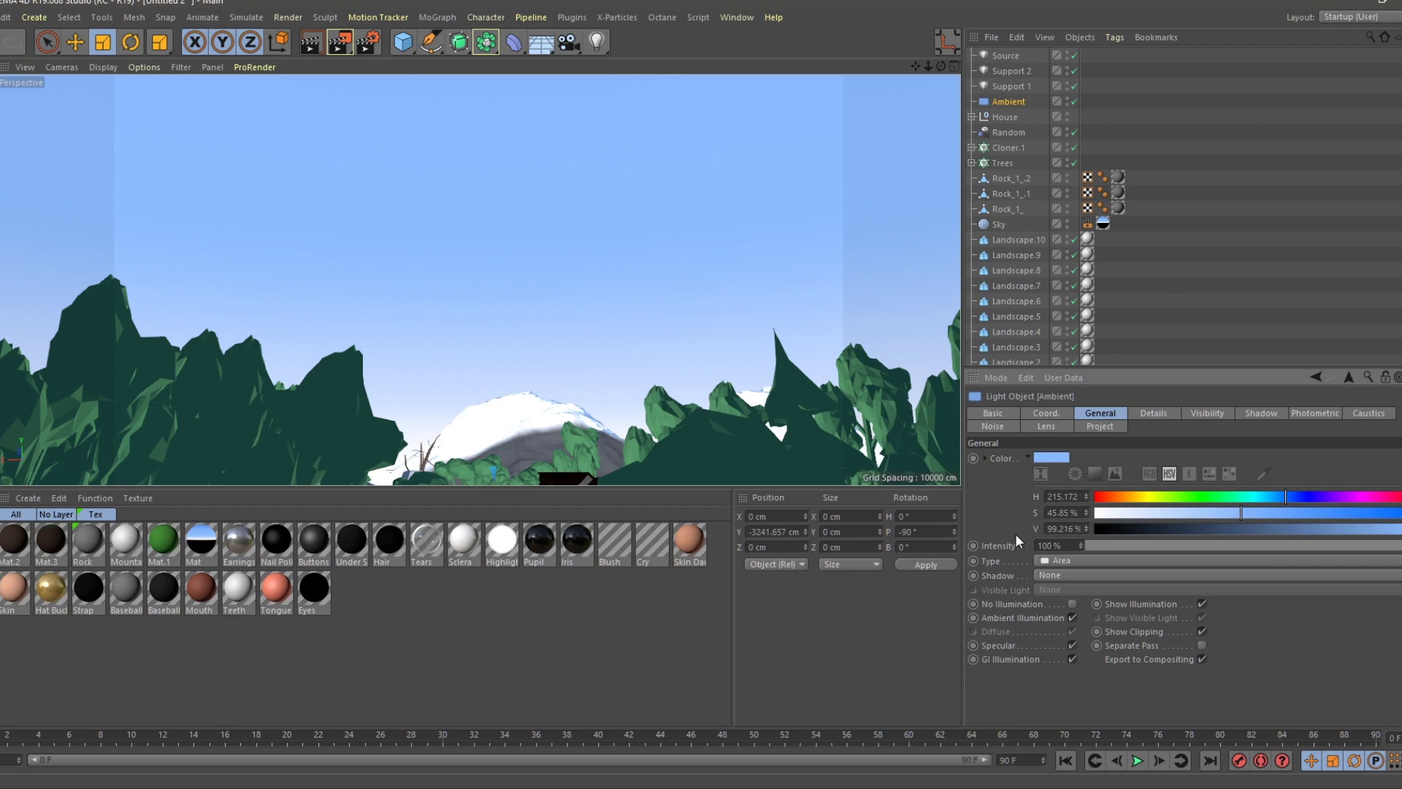
left_click_drag(1088, 546, 1164, 546)
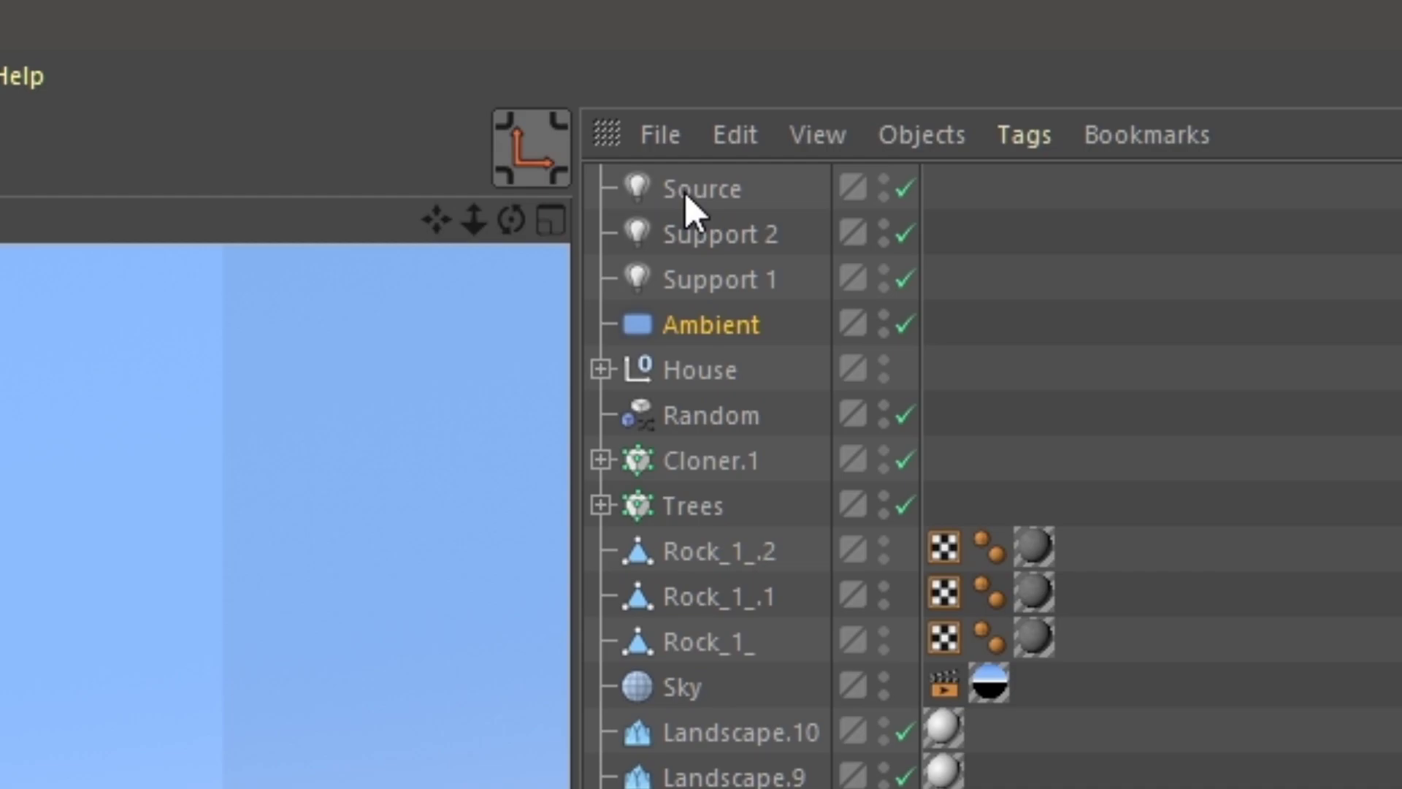
Give the Source light a warm orange tint (hue 28°, saturation 10%) at 135% intensity.
left_click(686, 192)
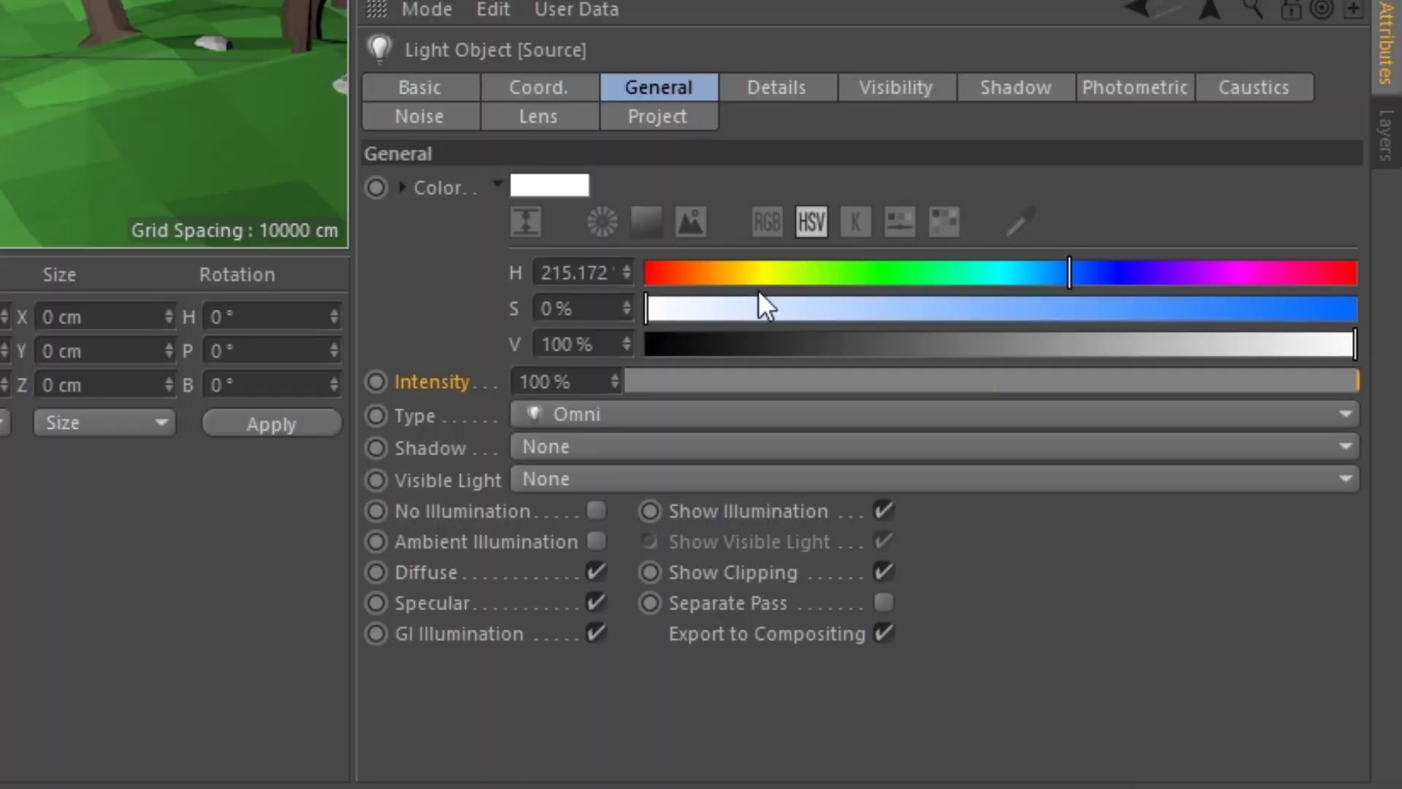
left_click_drag(698, 273, 714, 310)
double_click(552, 380)
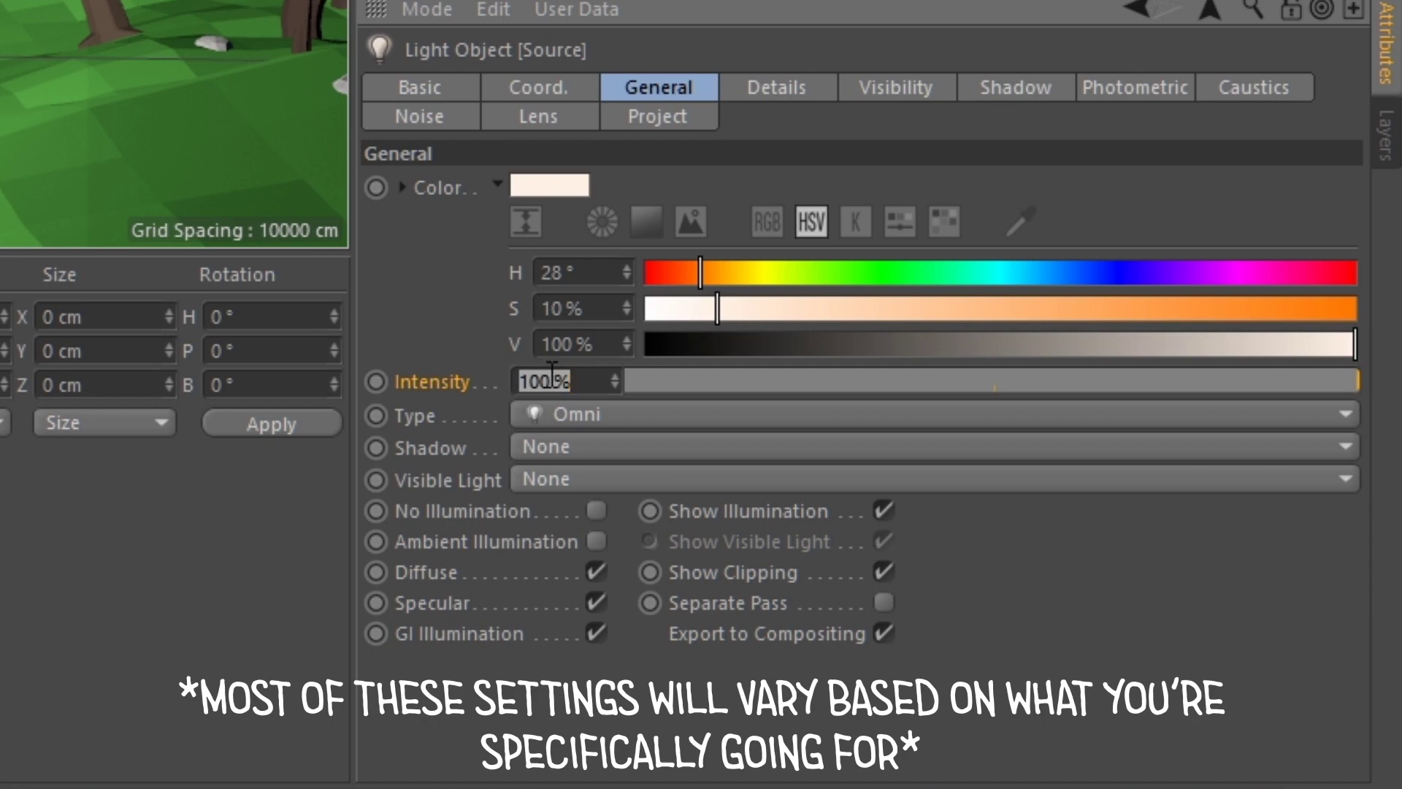
type("135")
key("Return")
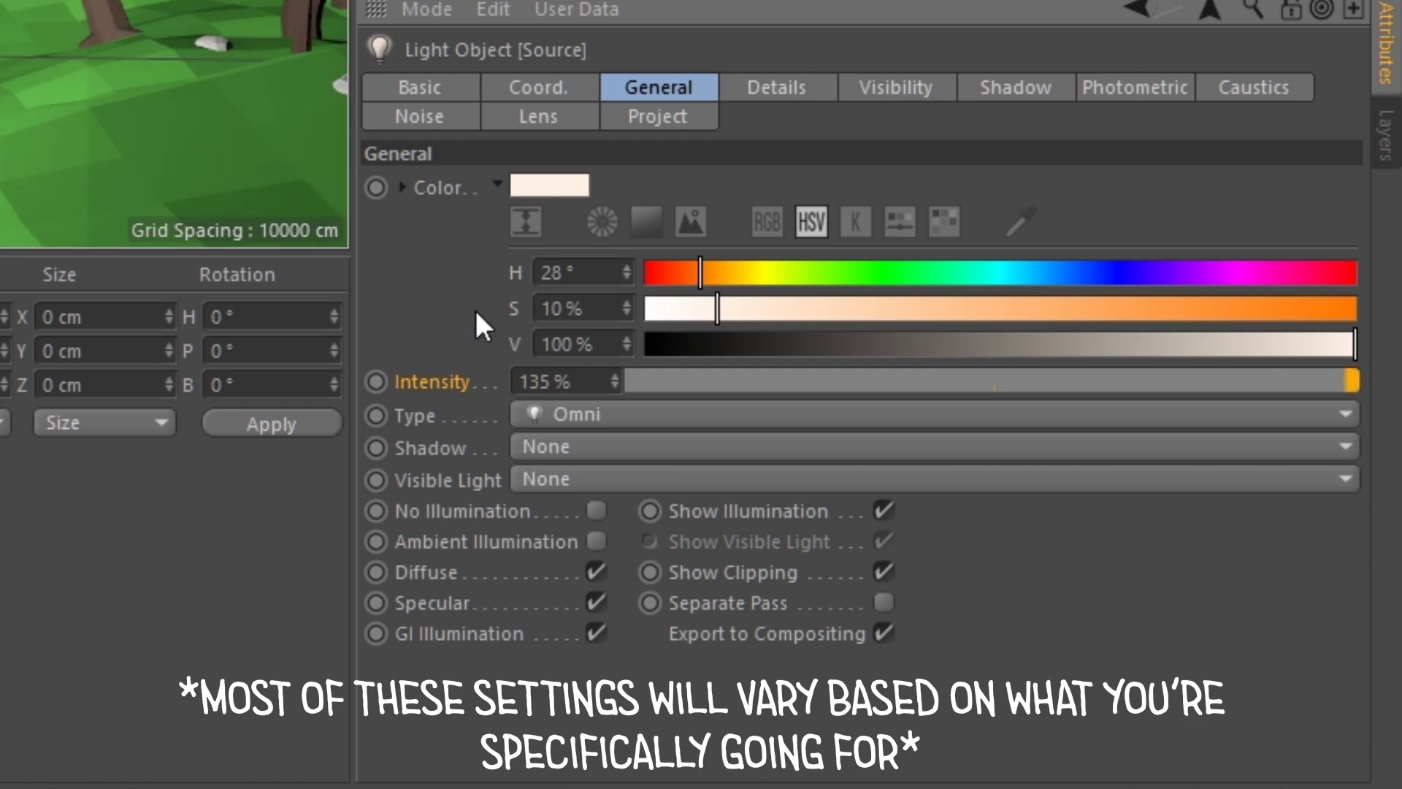
Make the Source light a Spot light casting Area shadows.
left_click(595, 417)
left_click(604, 479)
left_click(596, 445)
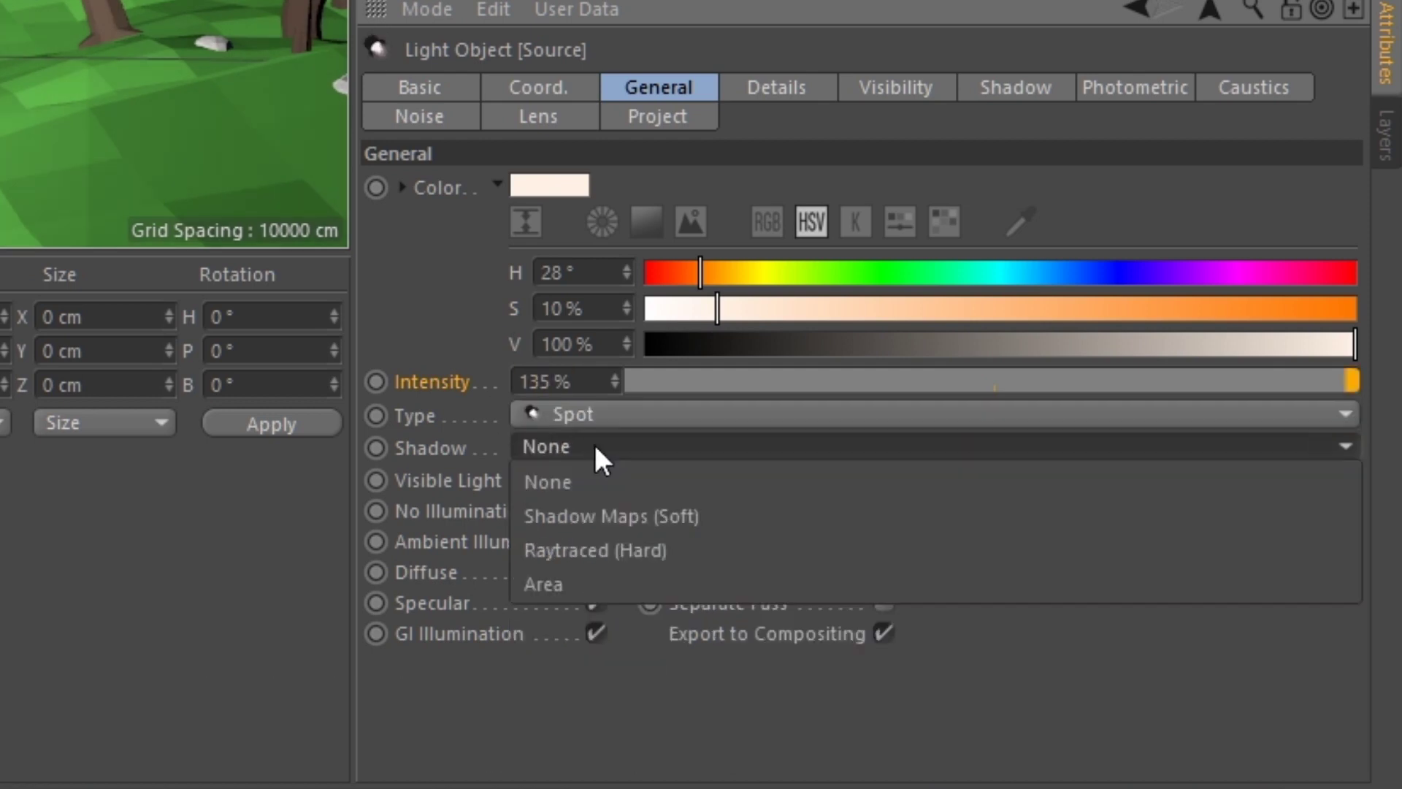
left_click(606, 583)
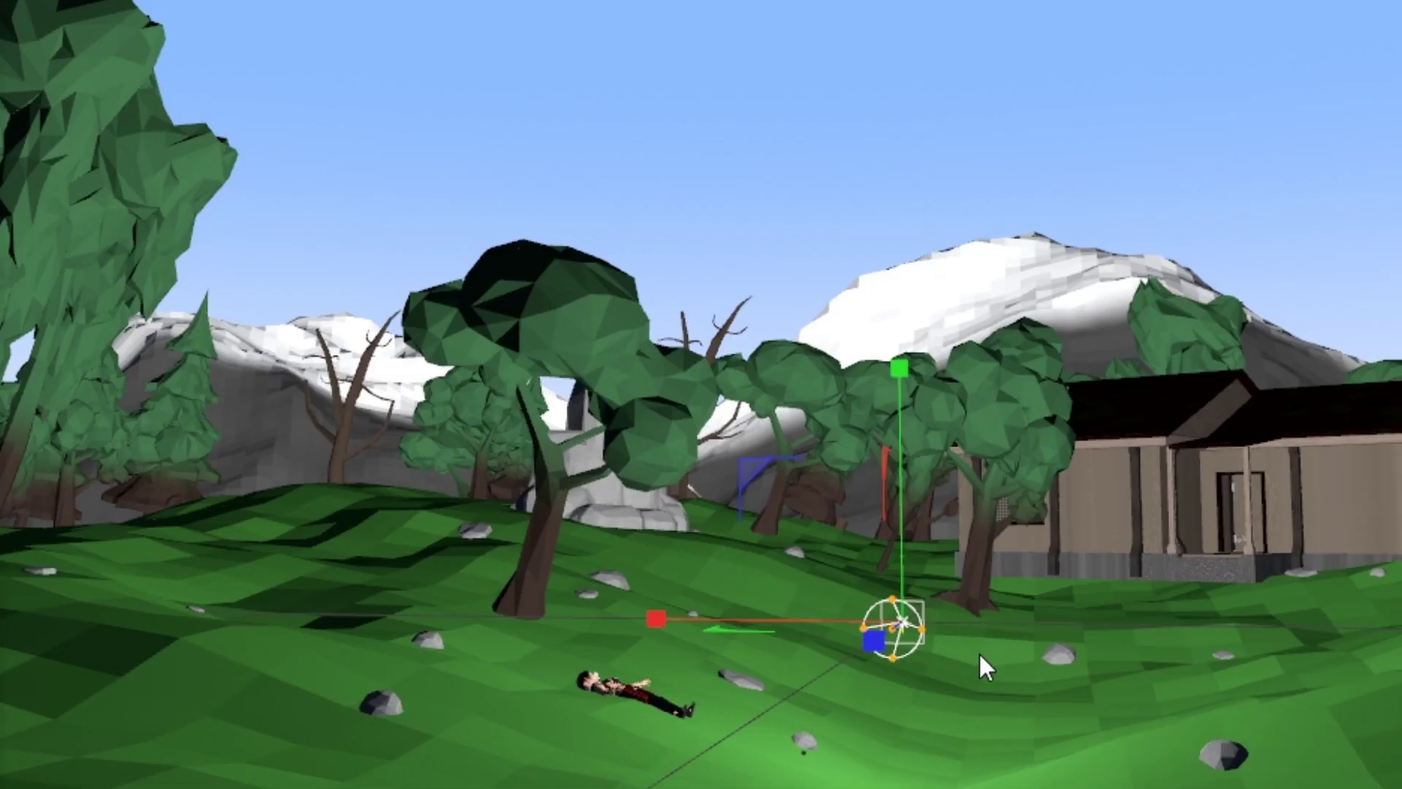
Raise the Source light high above the island, aim it down, and widen its cone.
left_click_drag(979, 664, 475, 704)
left_click_drag(887, 610, 1070, 522)
key("e")
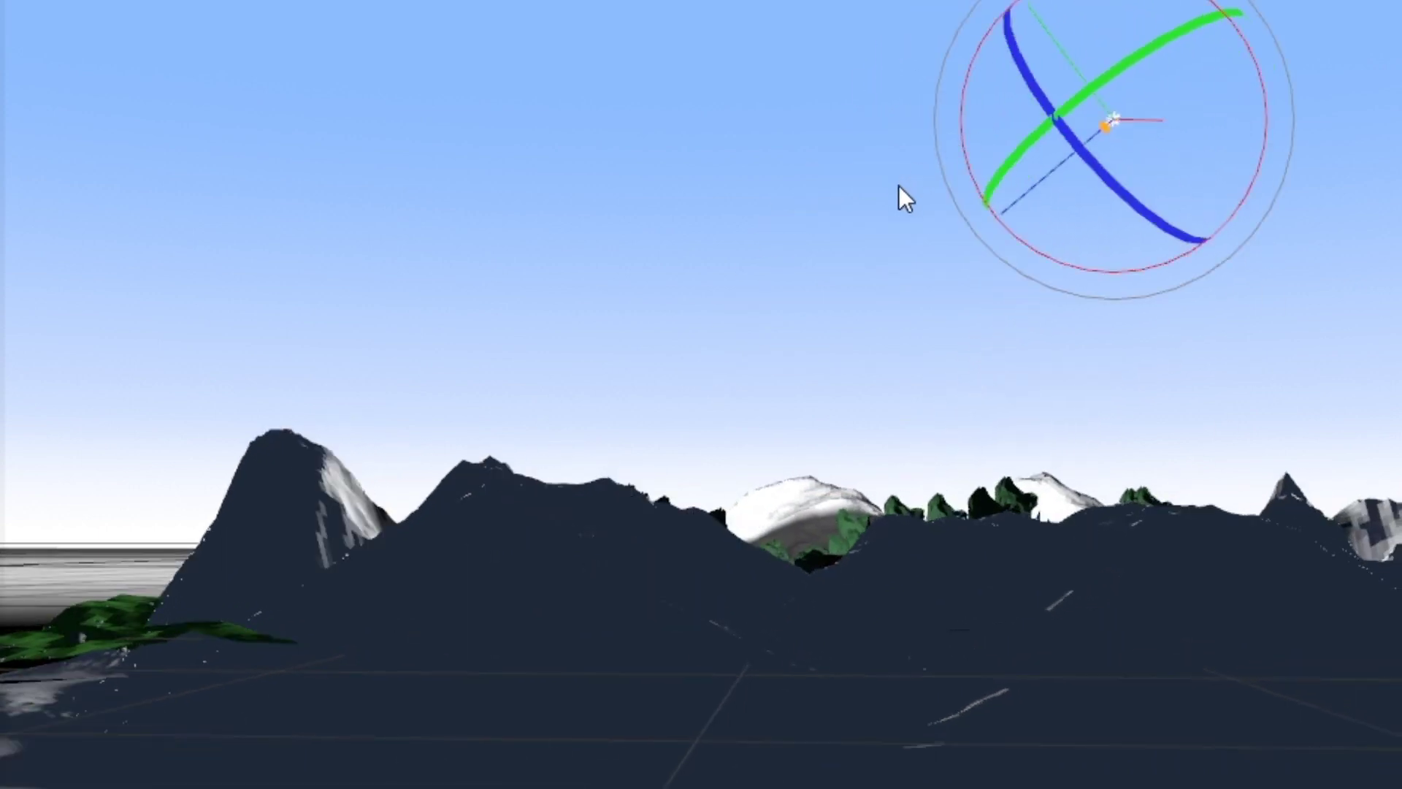
left_click_drag(901, 197, 1018, 266)
key("t")
left_click_drag(876, 344, 975, 327)
Check the Source light's placement over the whole island and review its light type settings.
key("r")
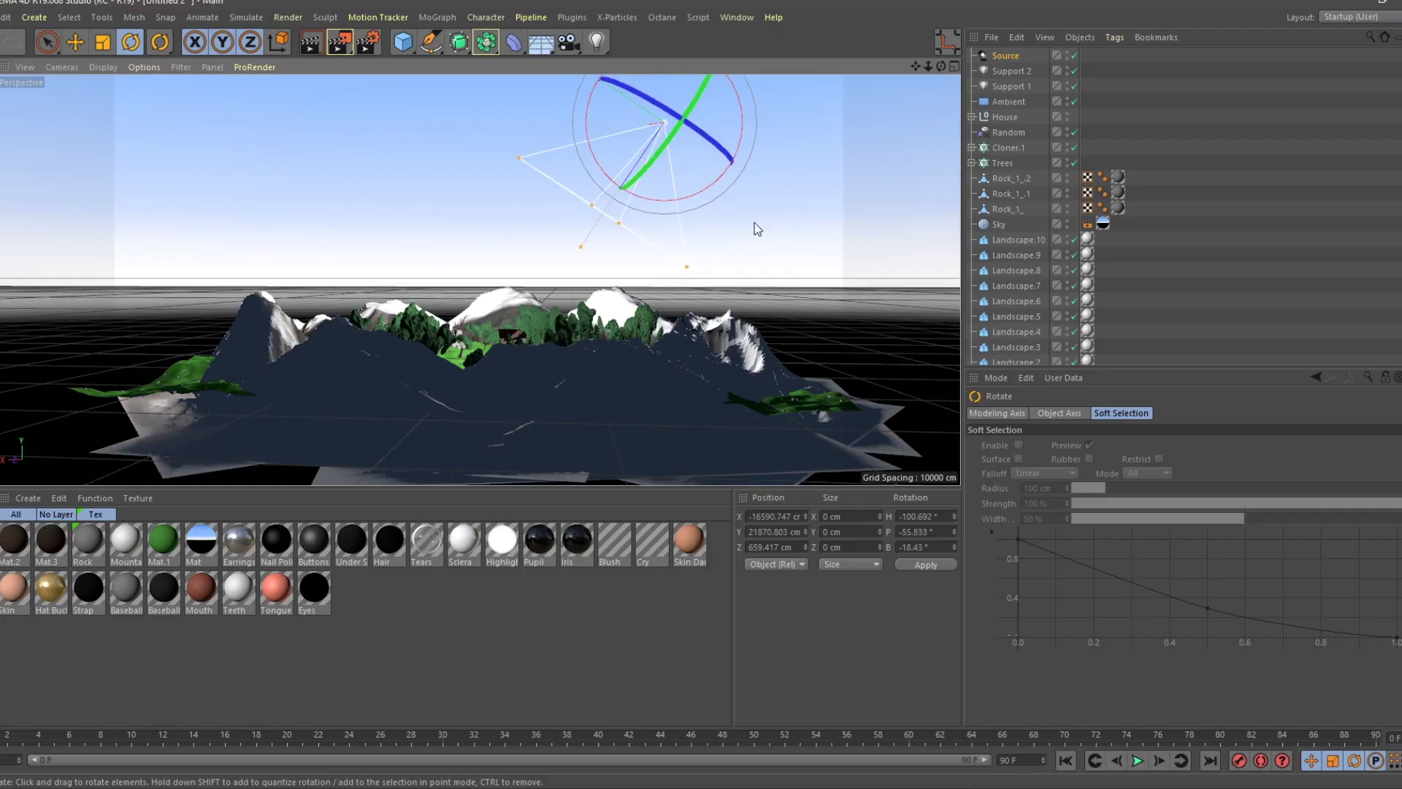
left_click_drag(755, 223, 697, 182, "alt")
left_click(1005, 56)
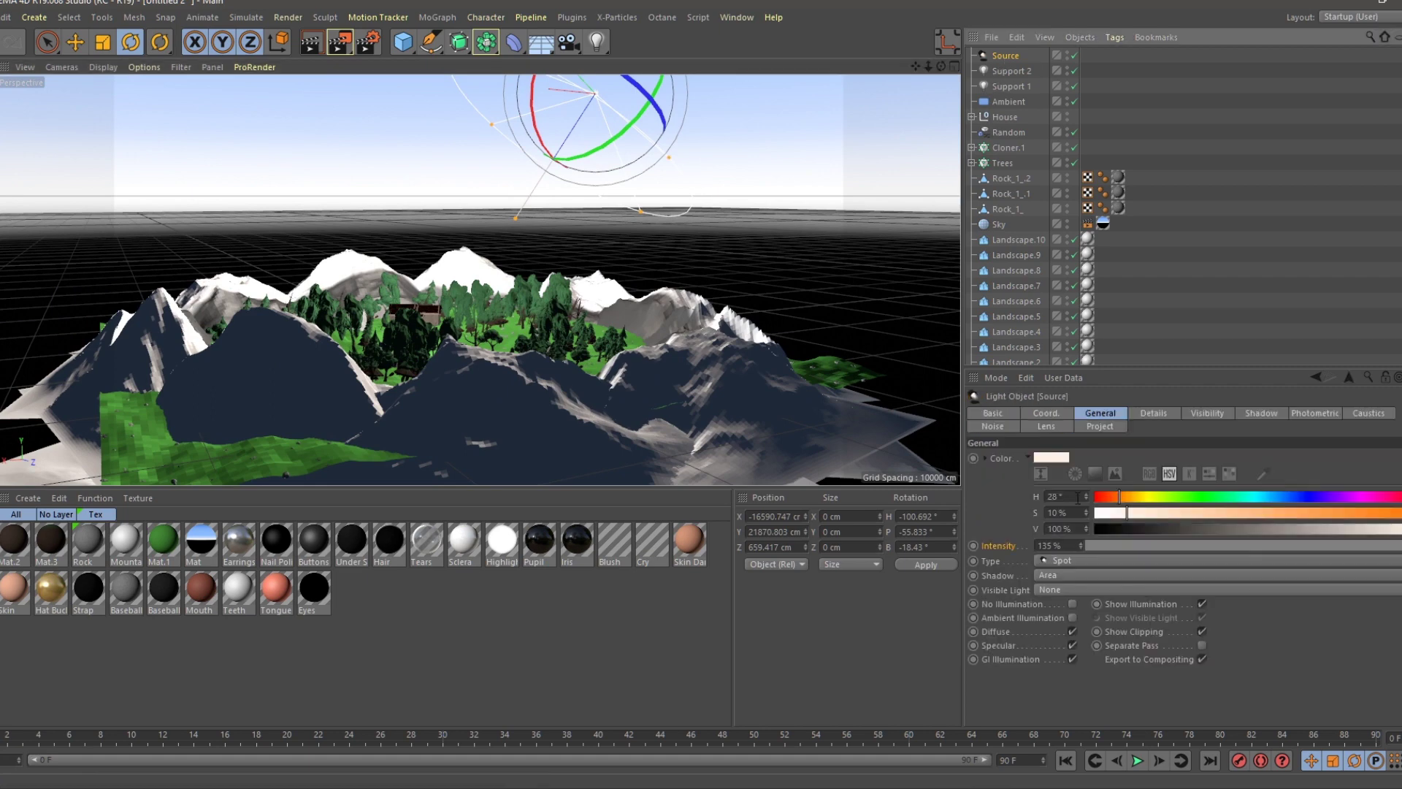
left_click(1062, 560)
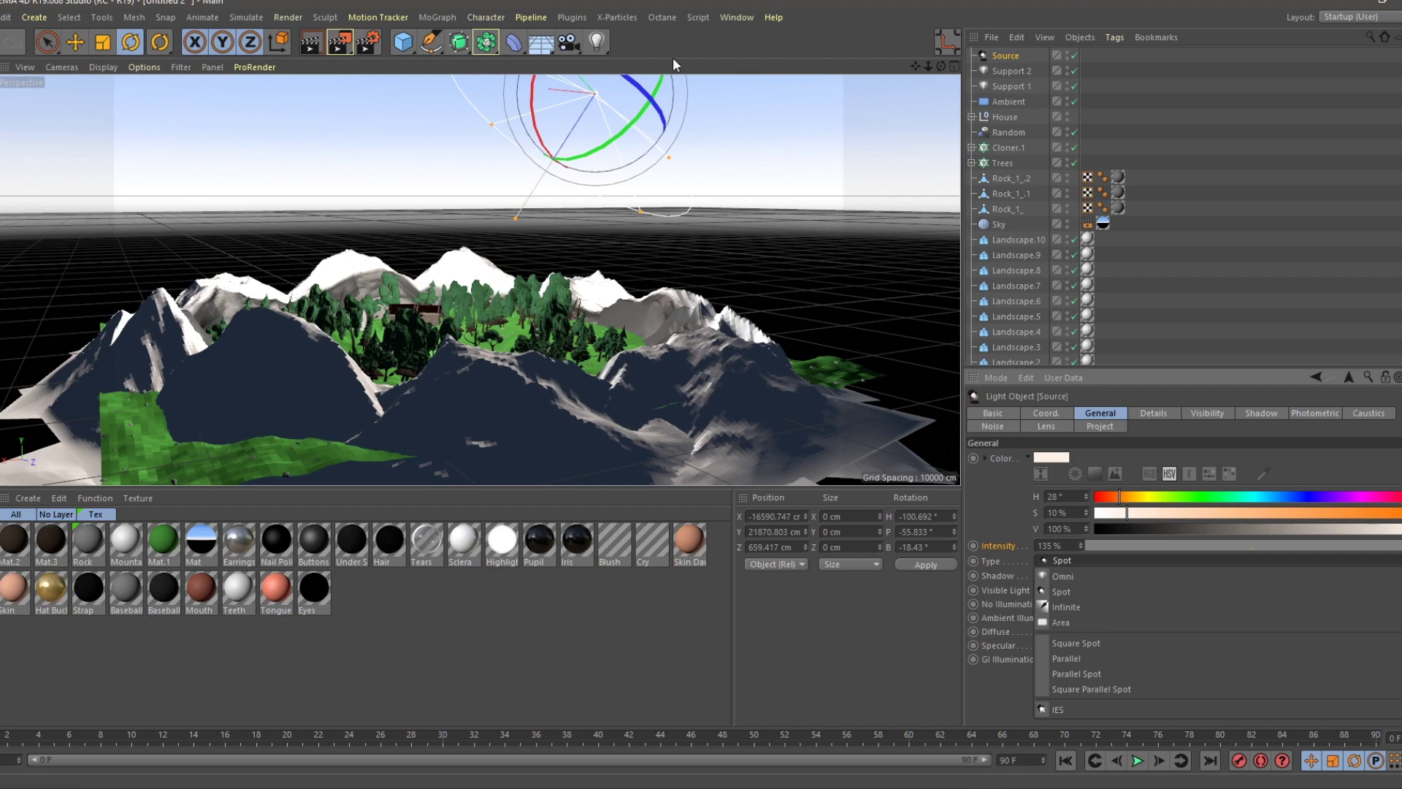
key("e")
left_click_drag(511, 293, 380, 306, "alt")
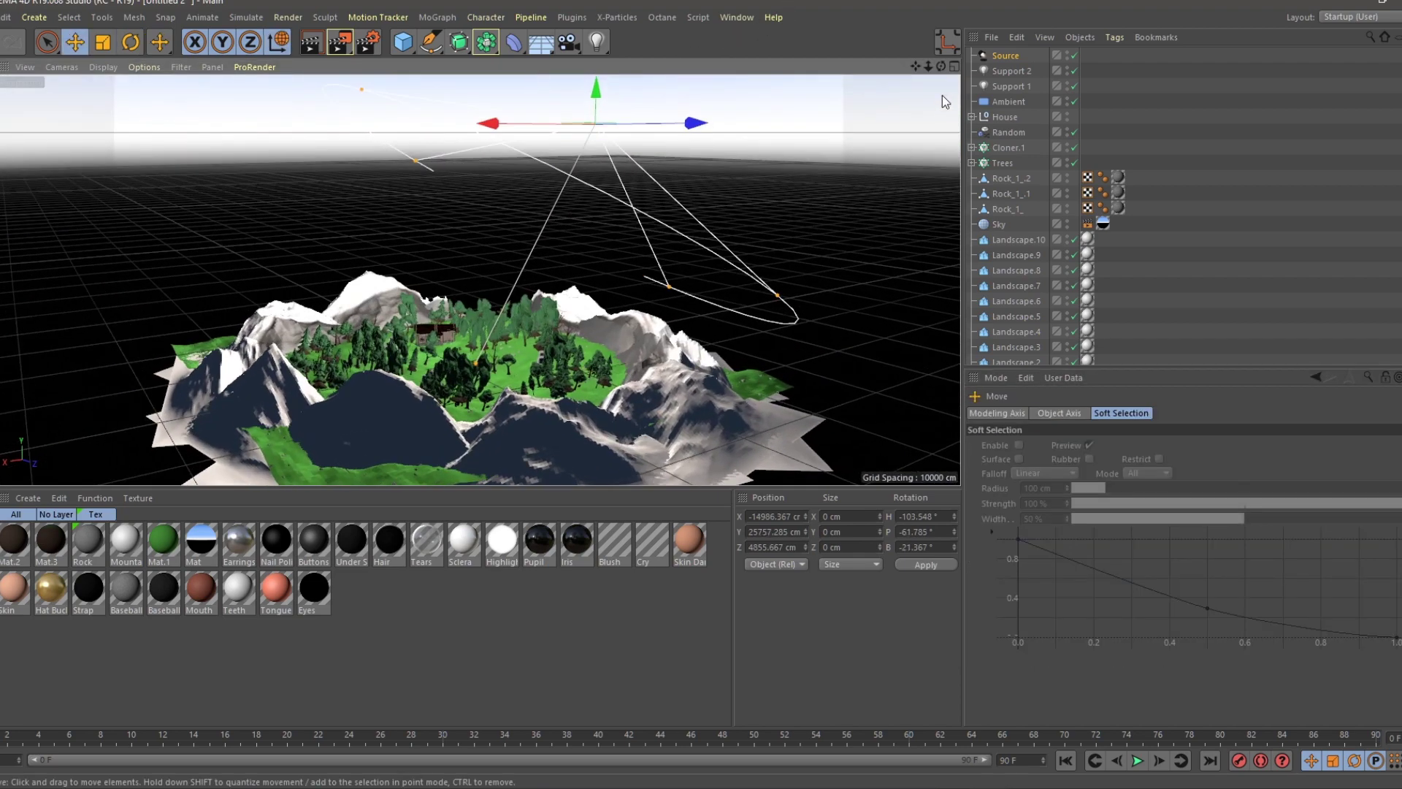
left_click(1004, 57)
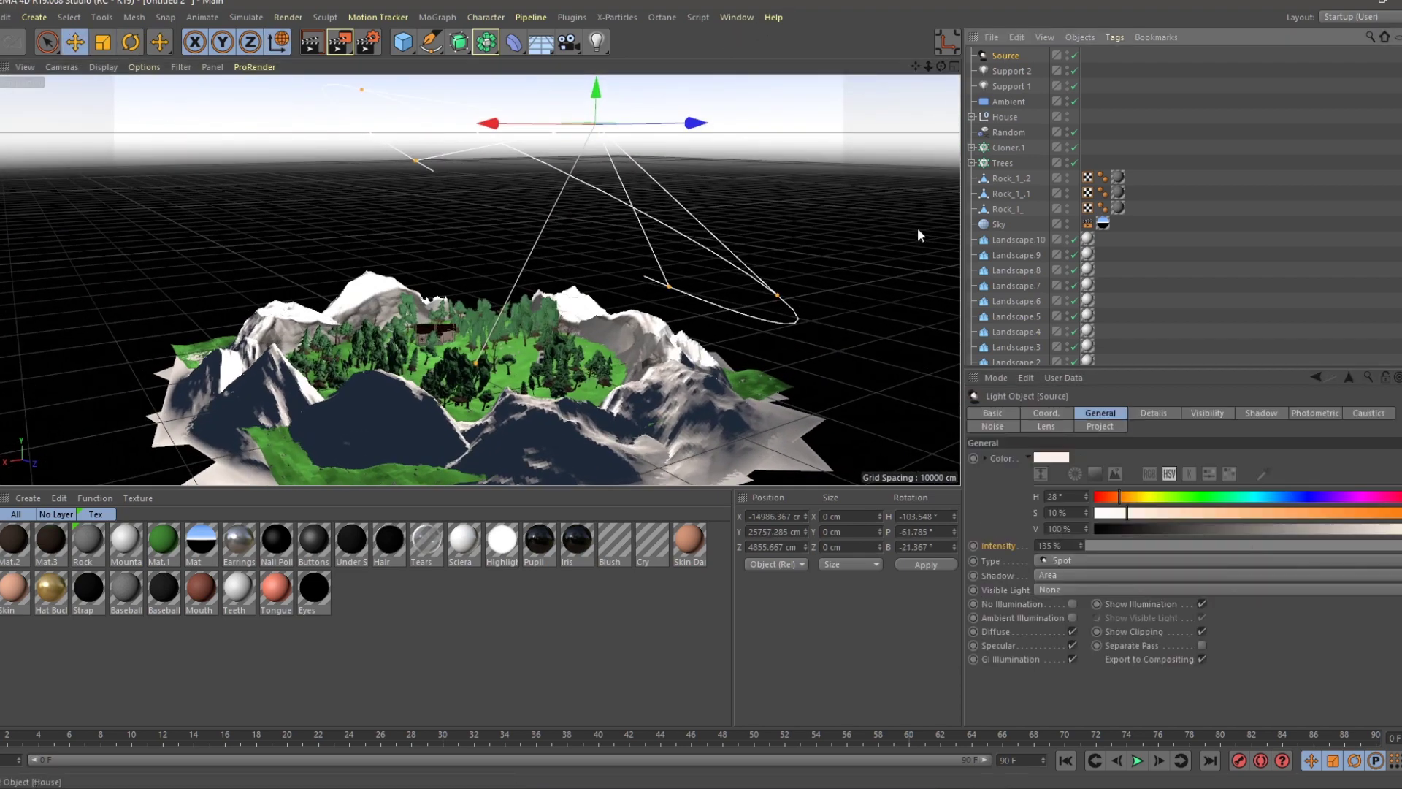
Make the Source light a Sphere area shape sized 1000 cm in X, Y and Z.
left_click(1151, 411)
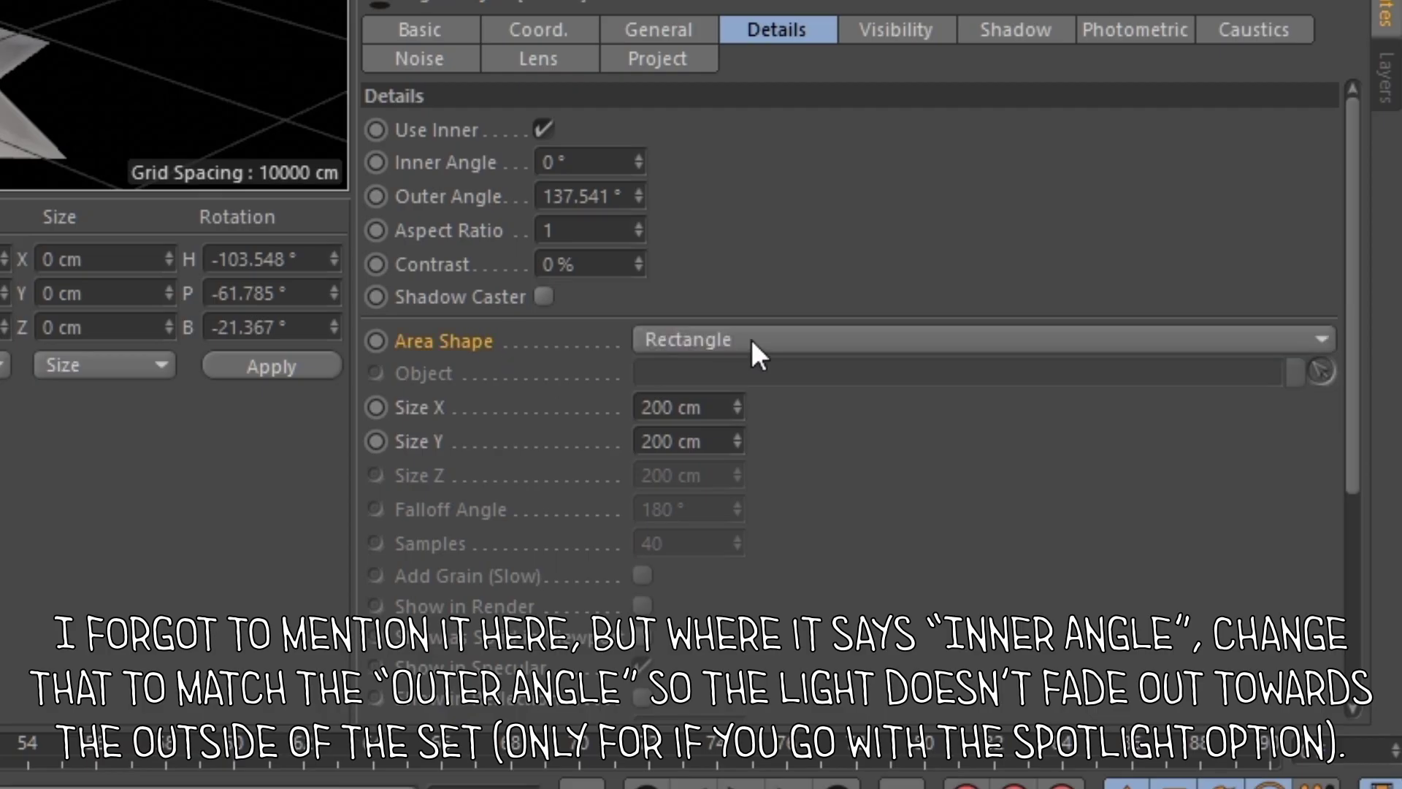
left_click(1143, 553)
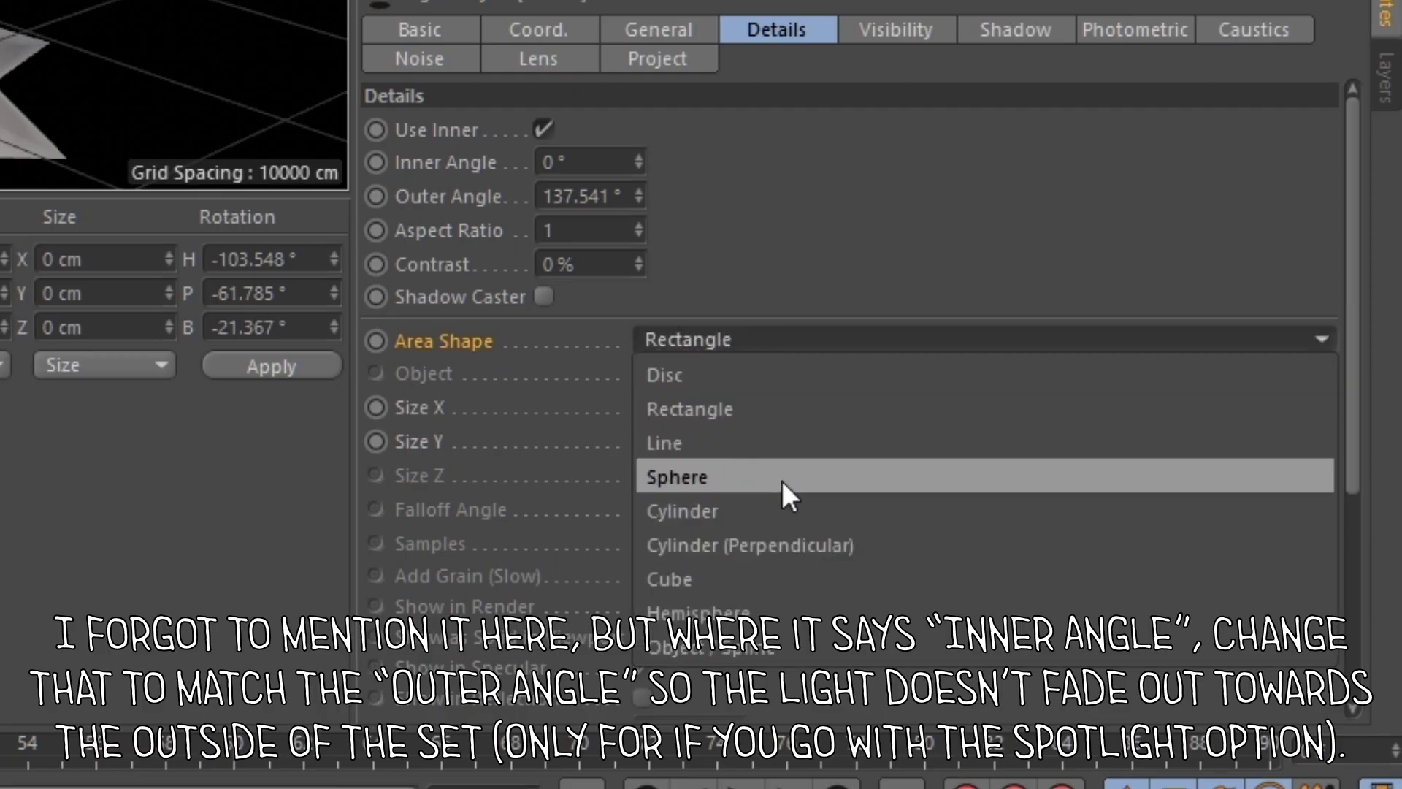
left_click(754, 485)
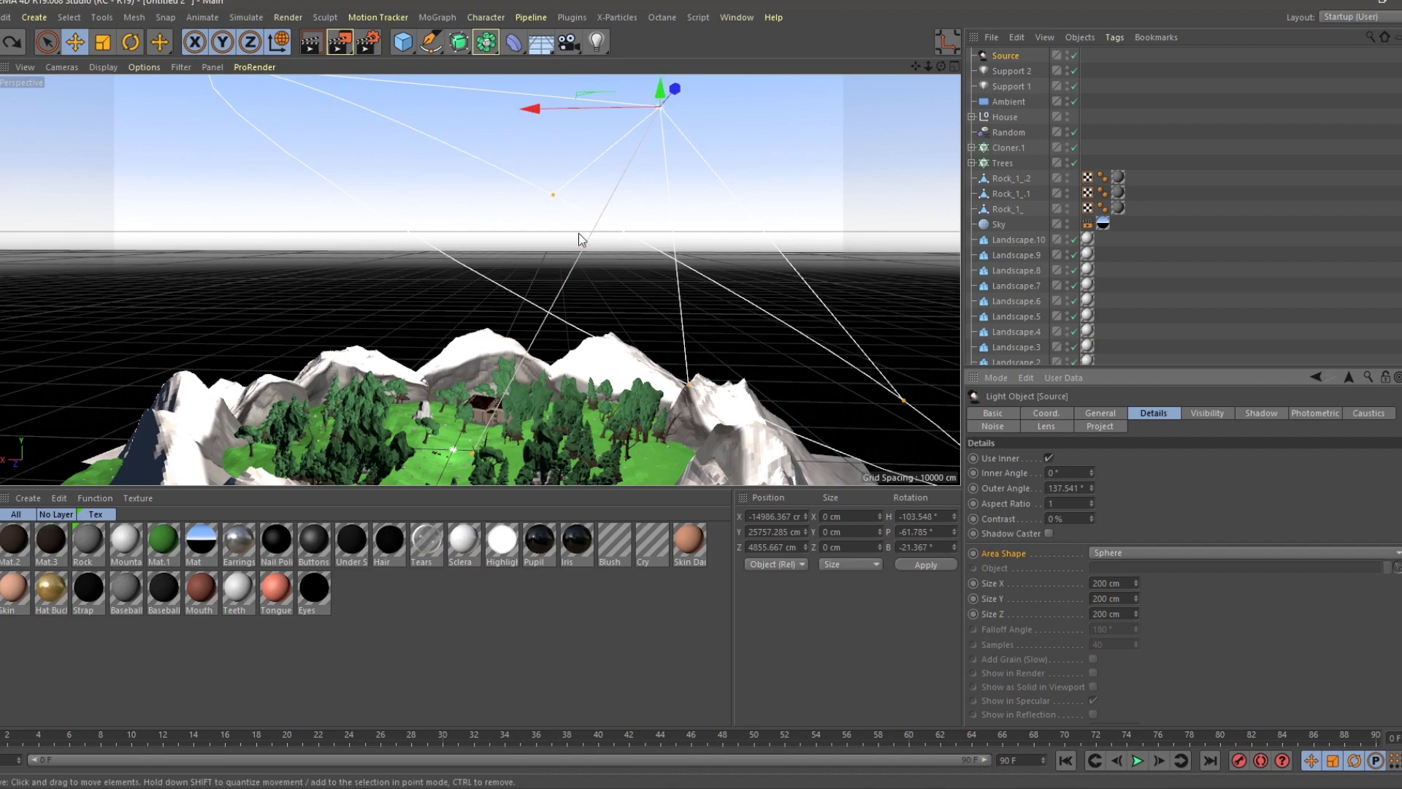
left_click(1106, 583)
type("1000")
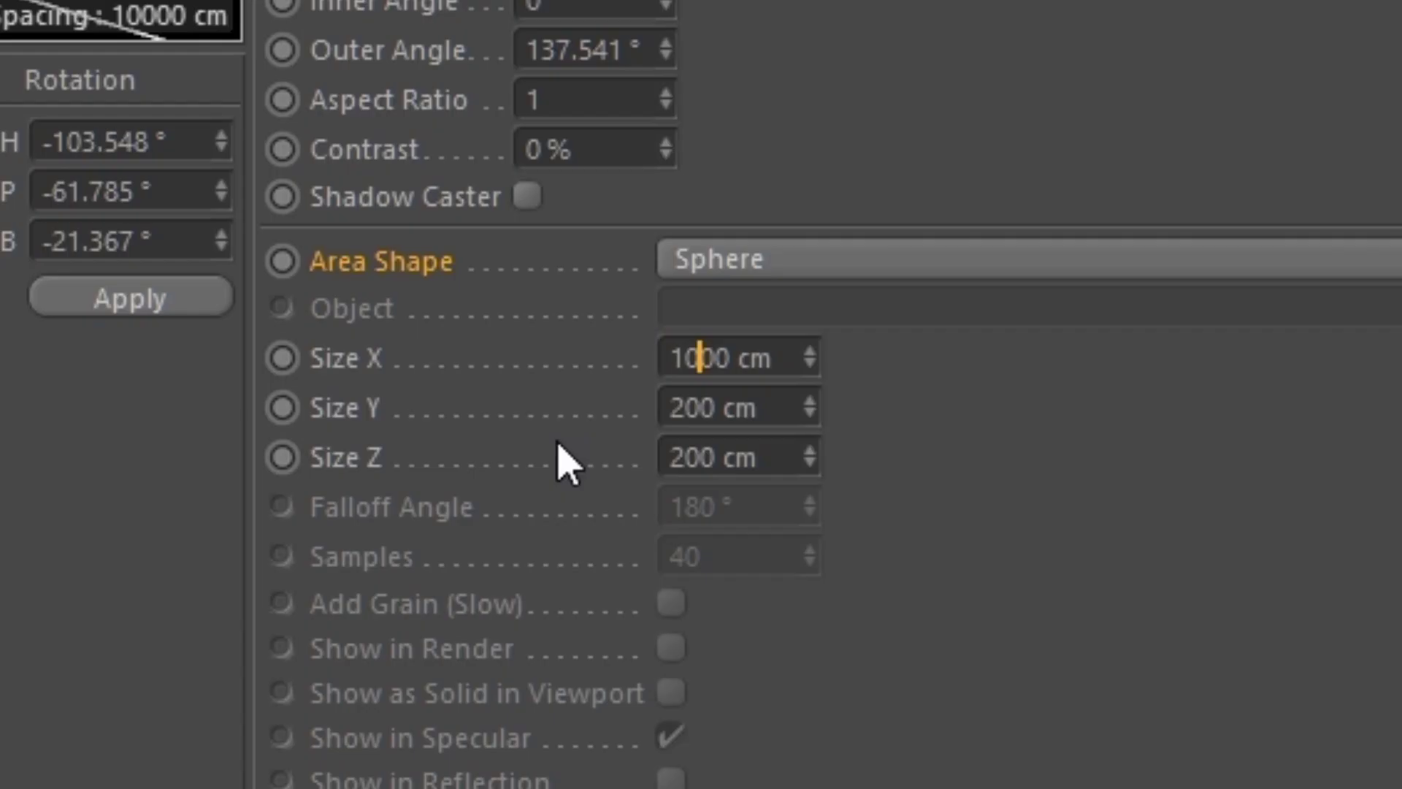
left_click(682, 407)
type("1000")
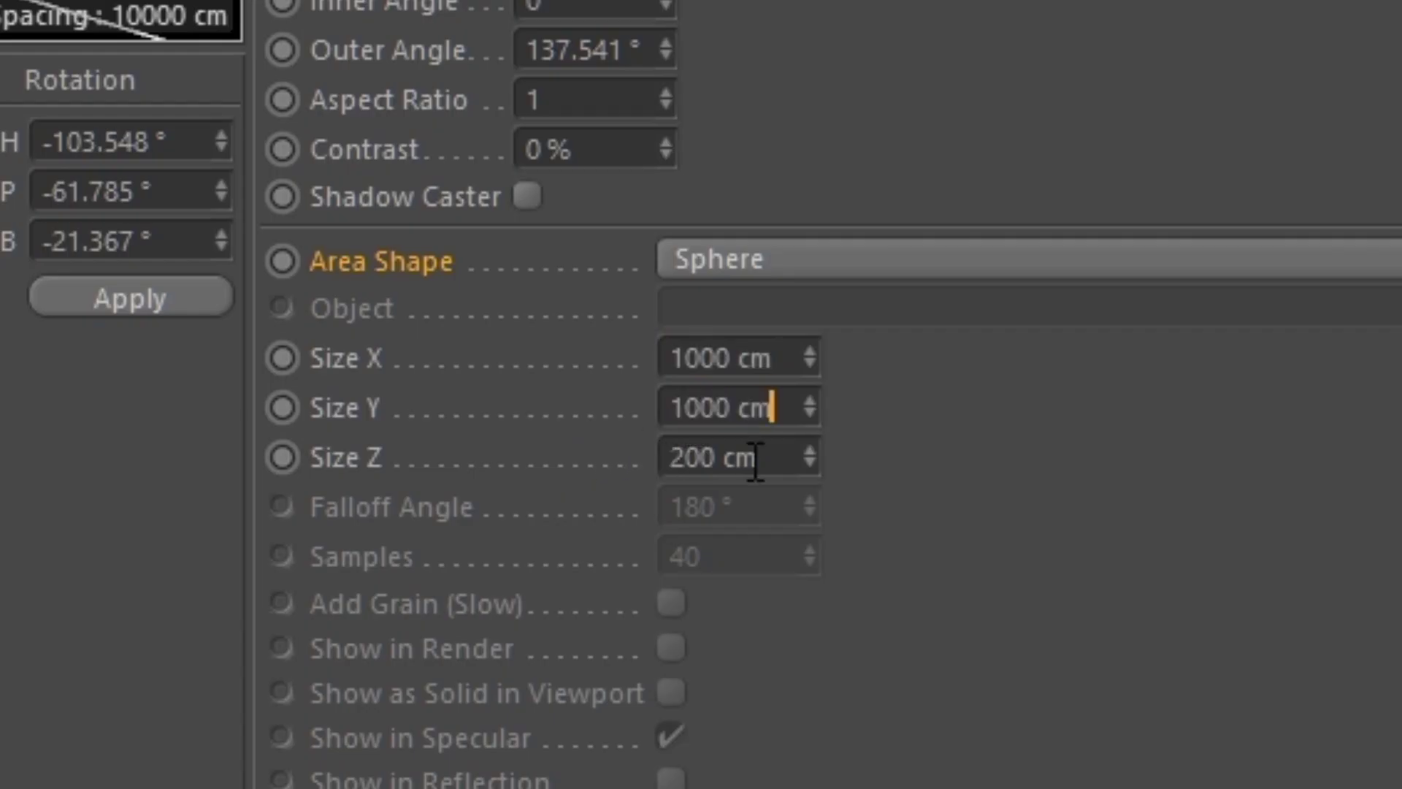
left_click(754, 458)
type("1000")
key("Return")
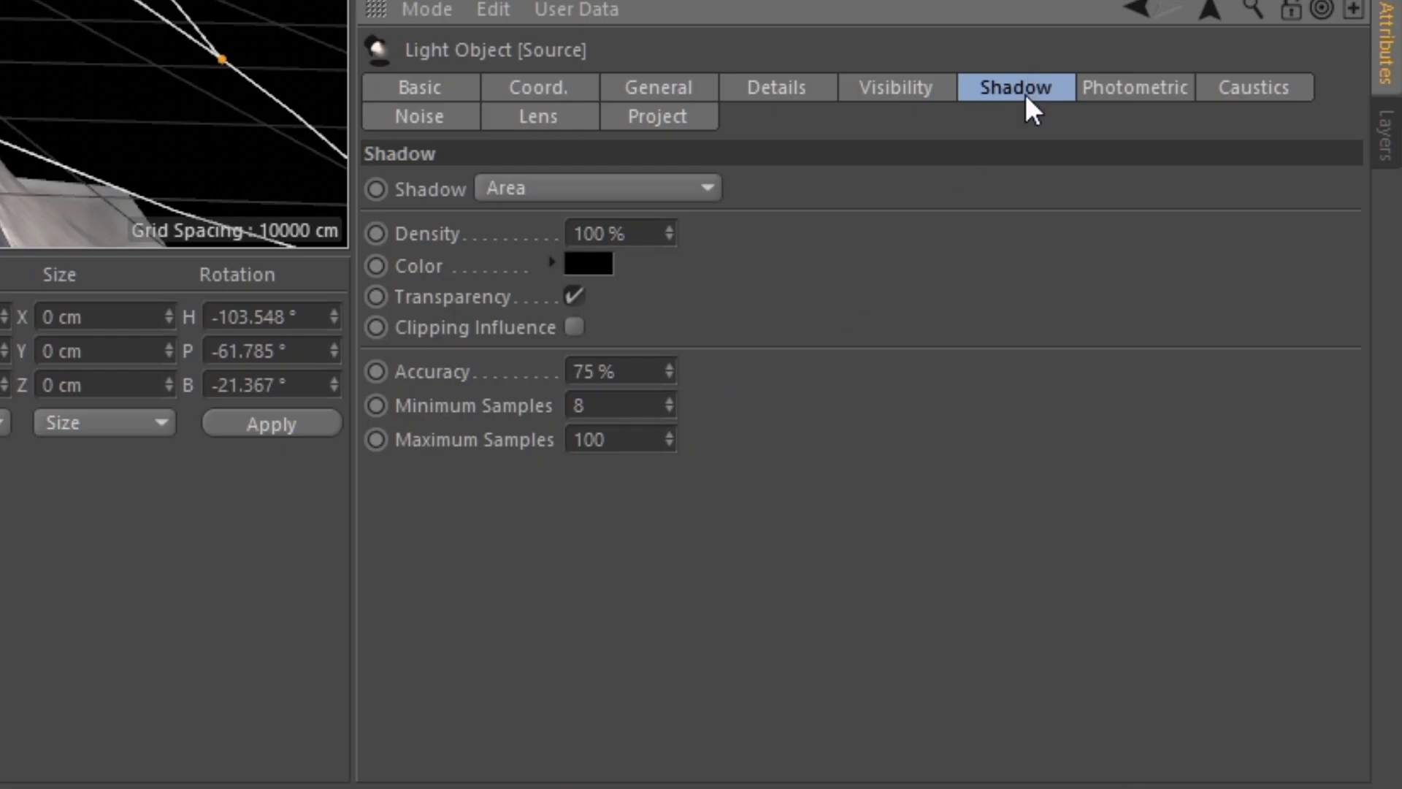
Set the Source light's shadow Accuracy to 100% and Minimum Samples to 16.
left_click_drag(669, 371, 672, 371)
left_click(630, 406)
key("BackSpace")
type("16")
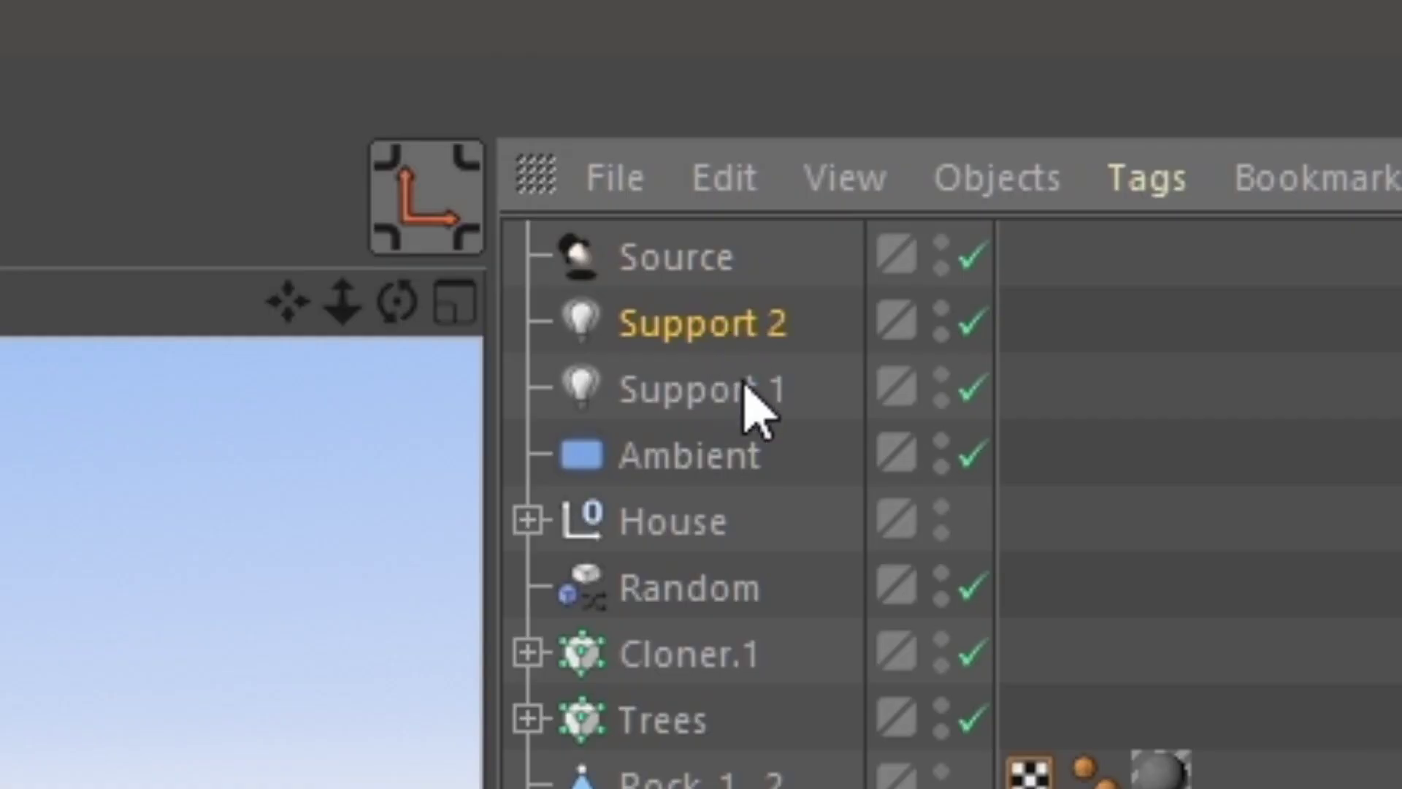
Give both Support lights 65% intensity, Shadow Maps (Soft) shadows and Ambient Illumination.
left_click(742, 380, "ctrl")
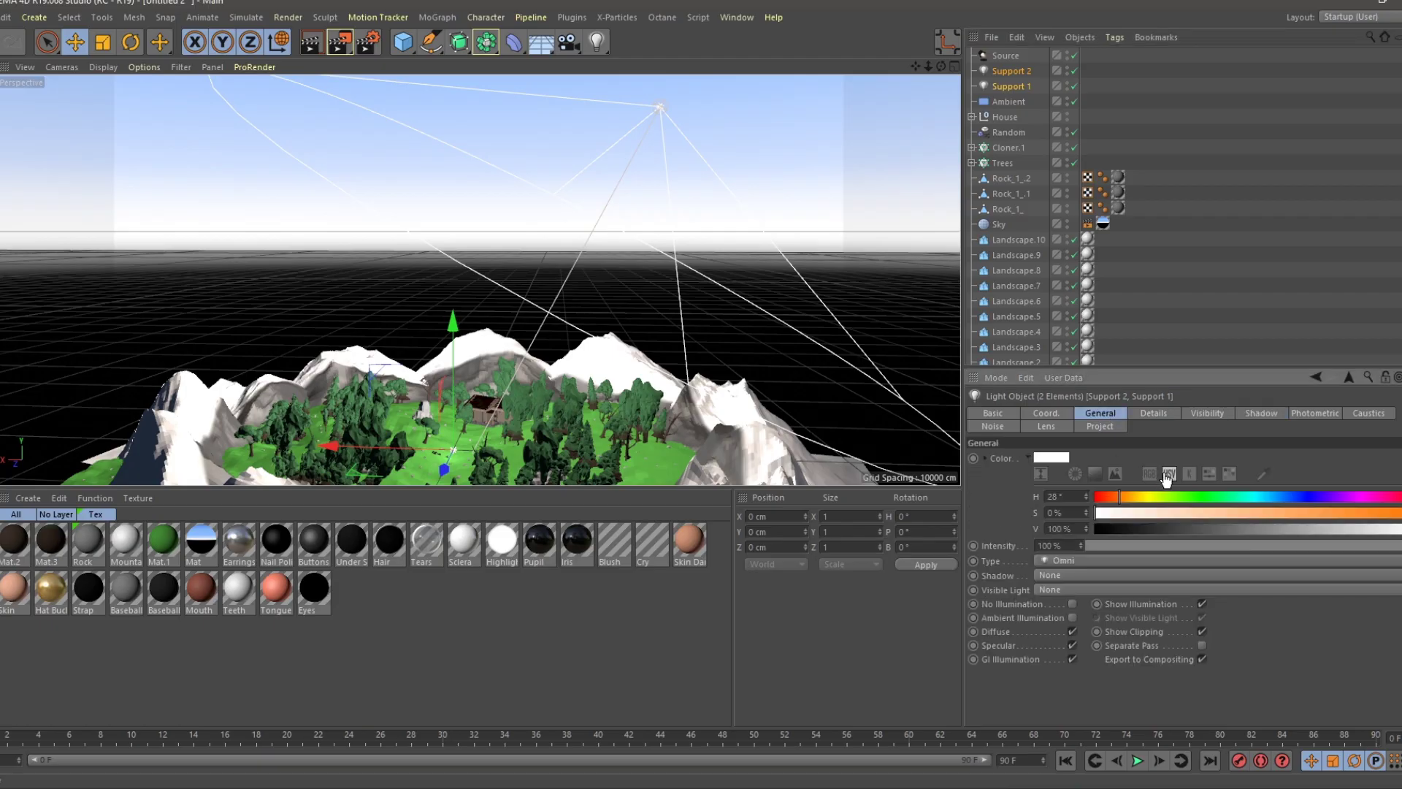
scroll(542, 390, "up", 8)
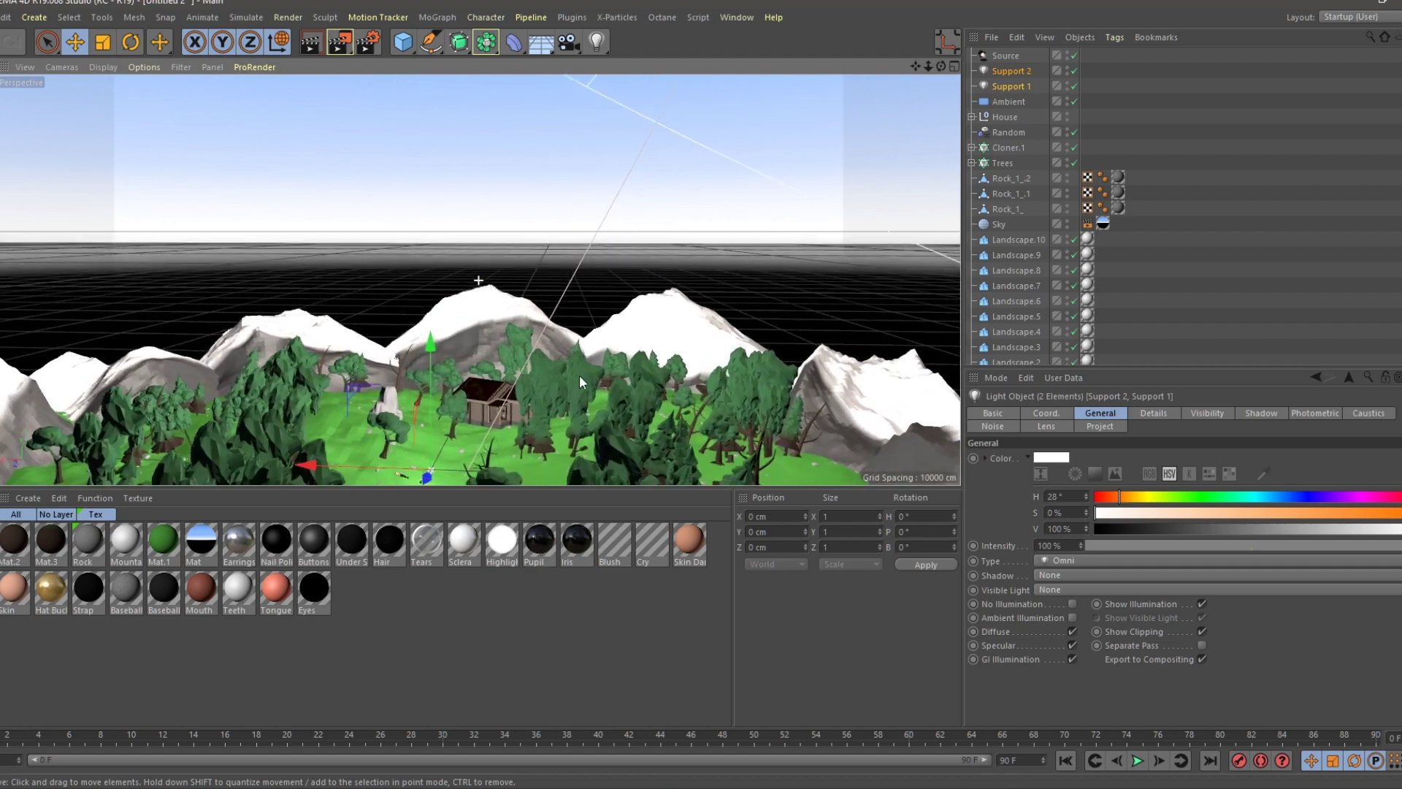
scroll(538, 390, "up", 4)
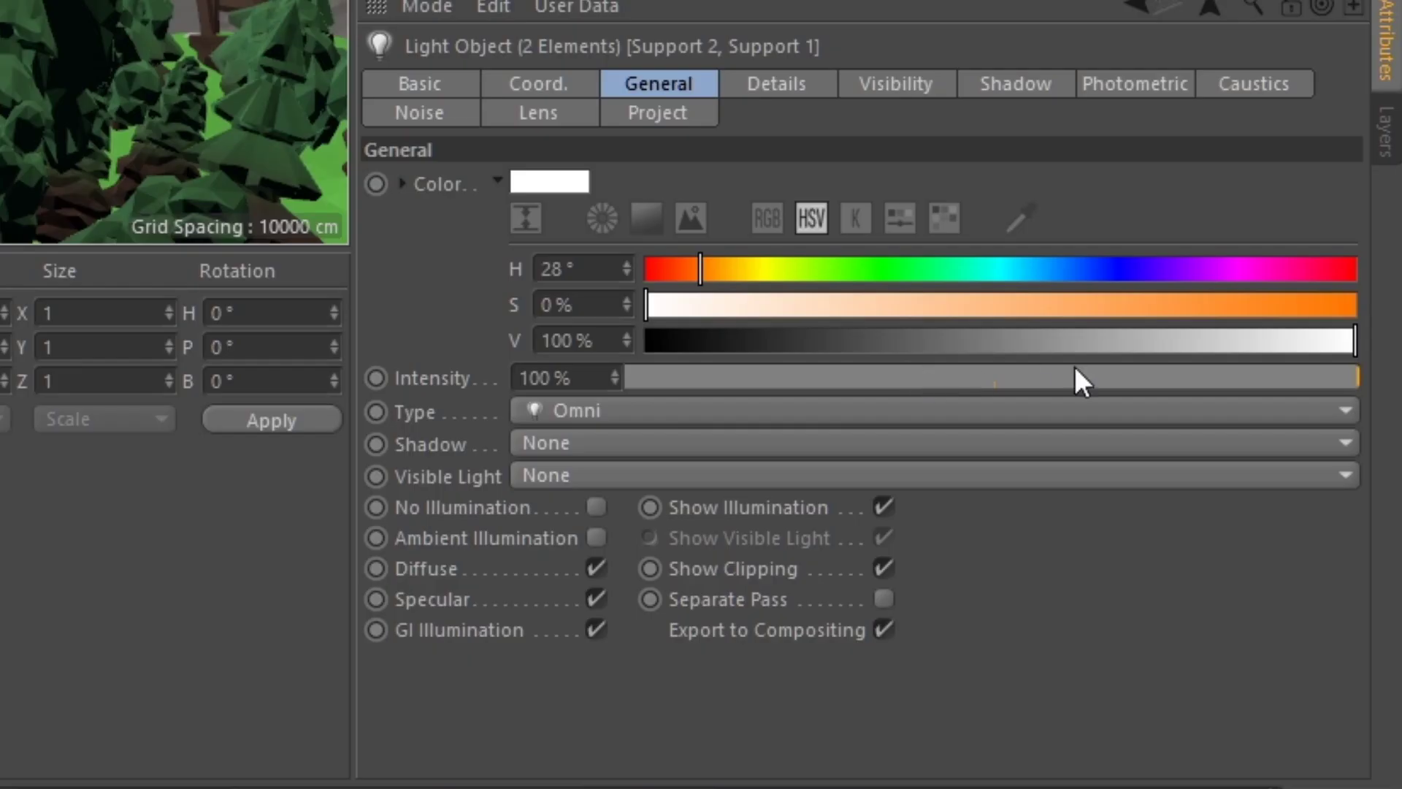
left_click_drag(1160, 375, 1108, 368)
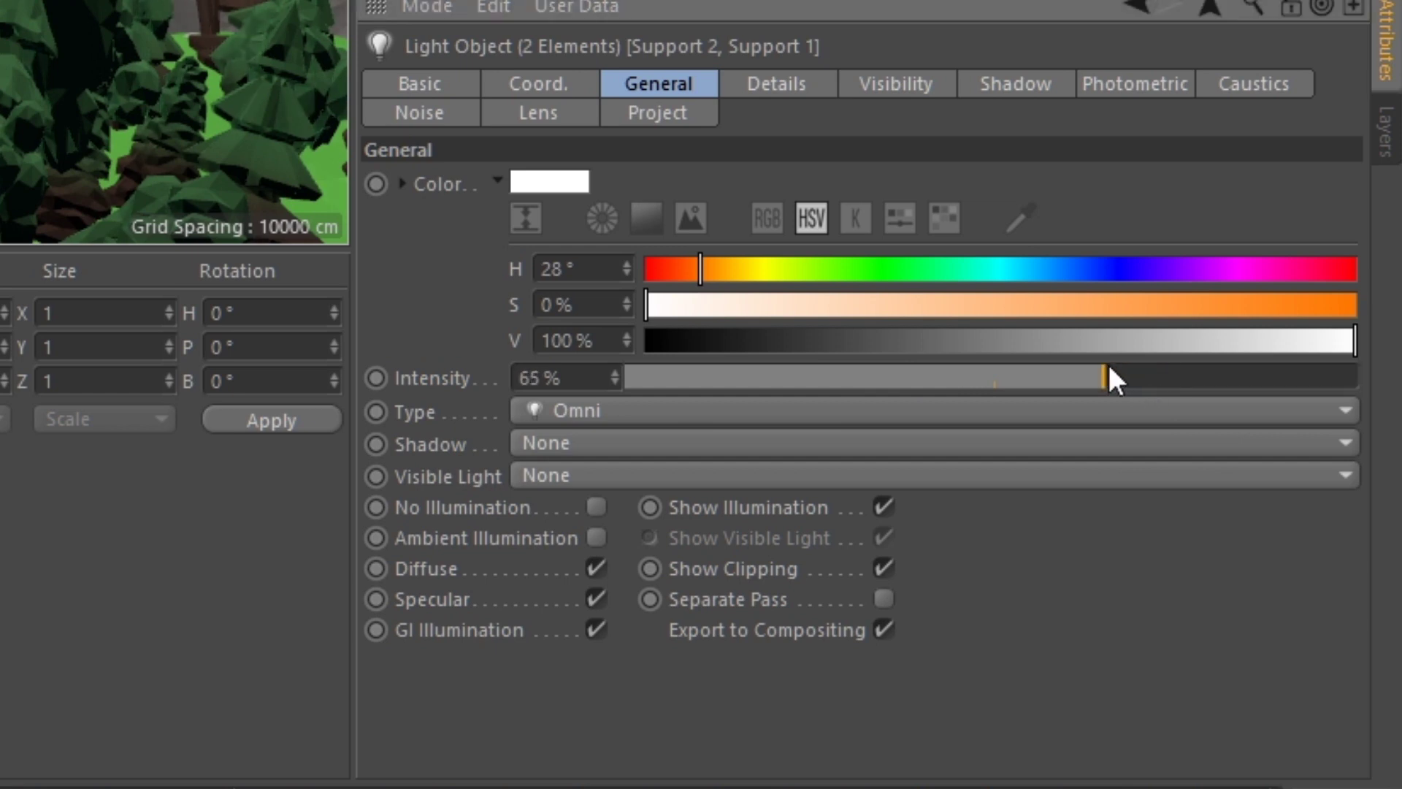
left_click(583, 444)
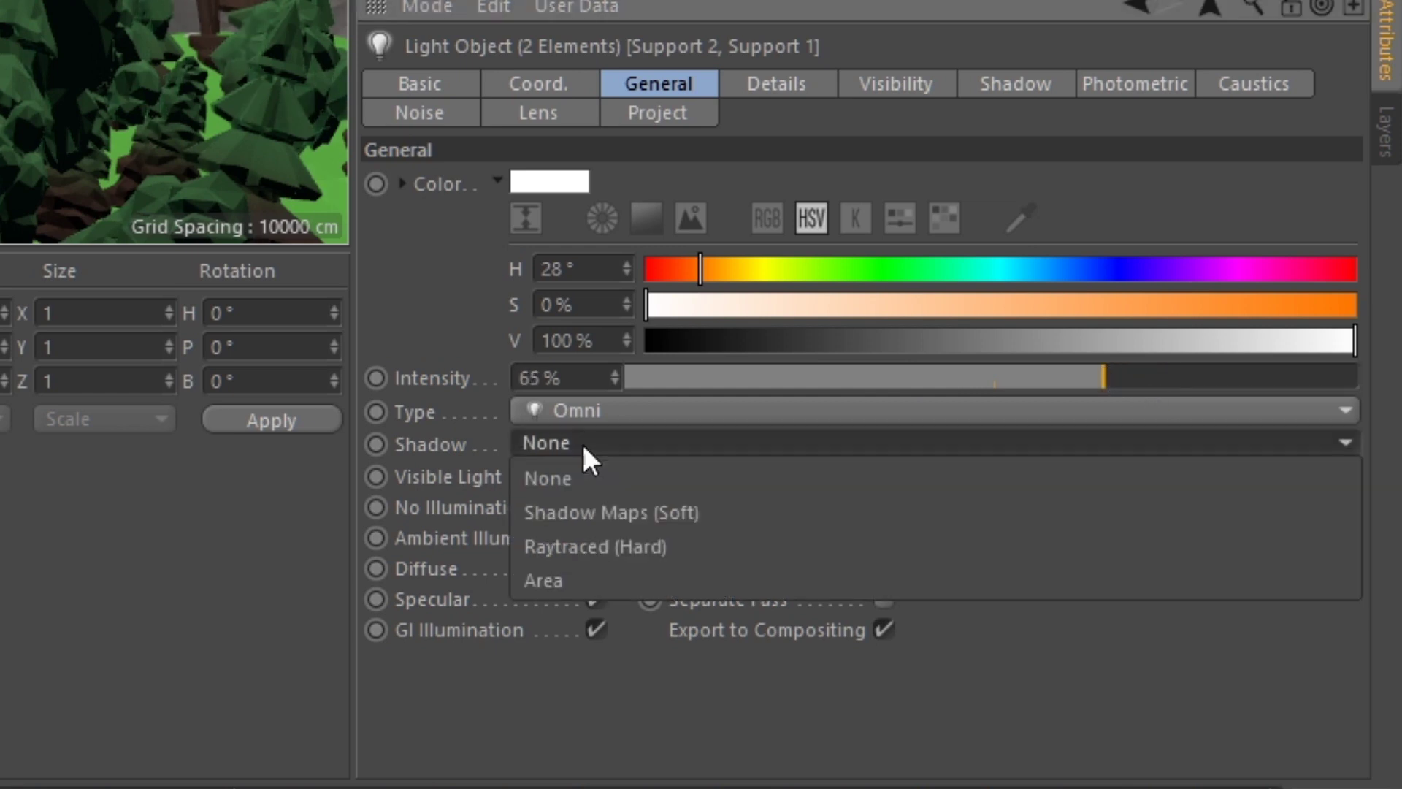
left_click(633, 511)
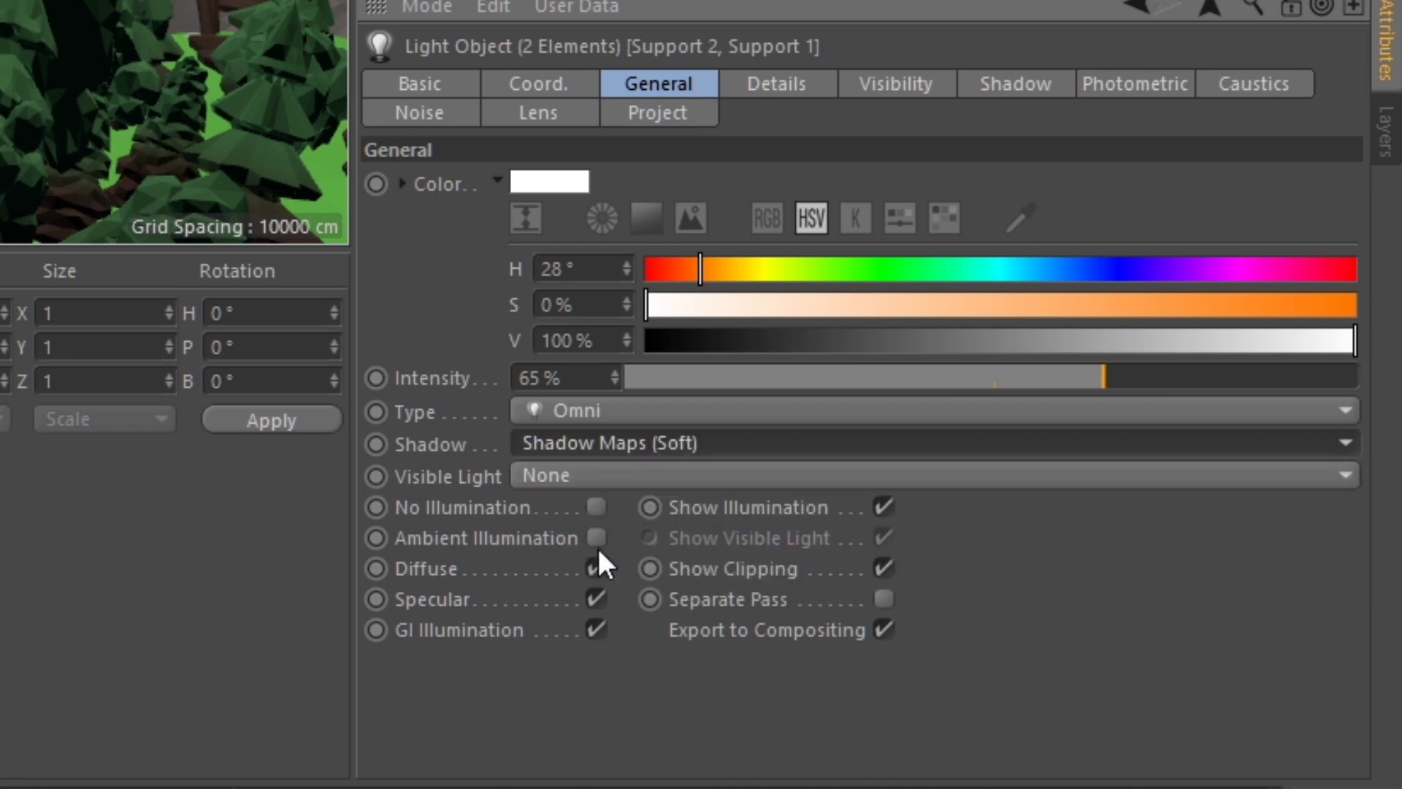
left_click(599, 541)
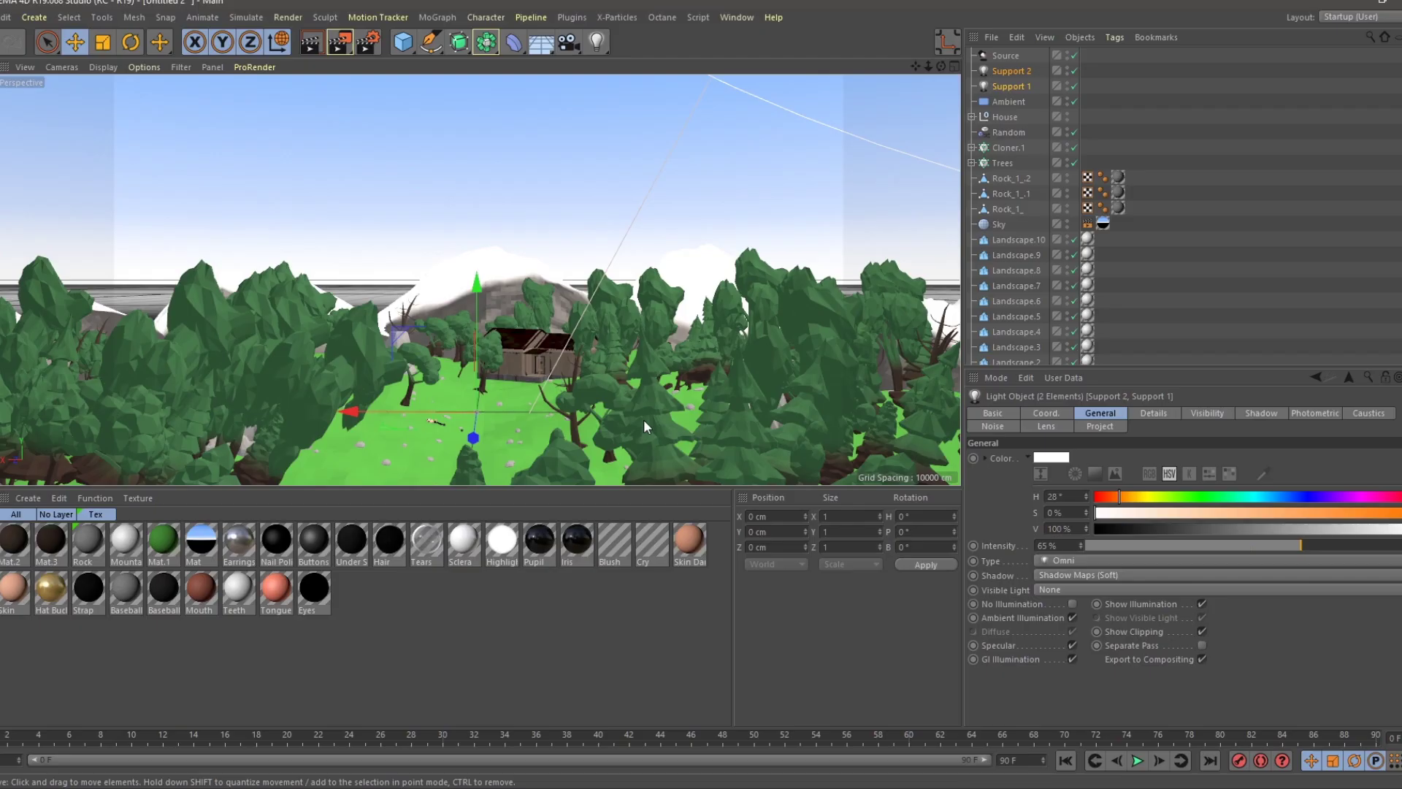
In the maximized Right view, move Support 2 up and to the side, high above the forest.
middle_click(625, 346)
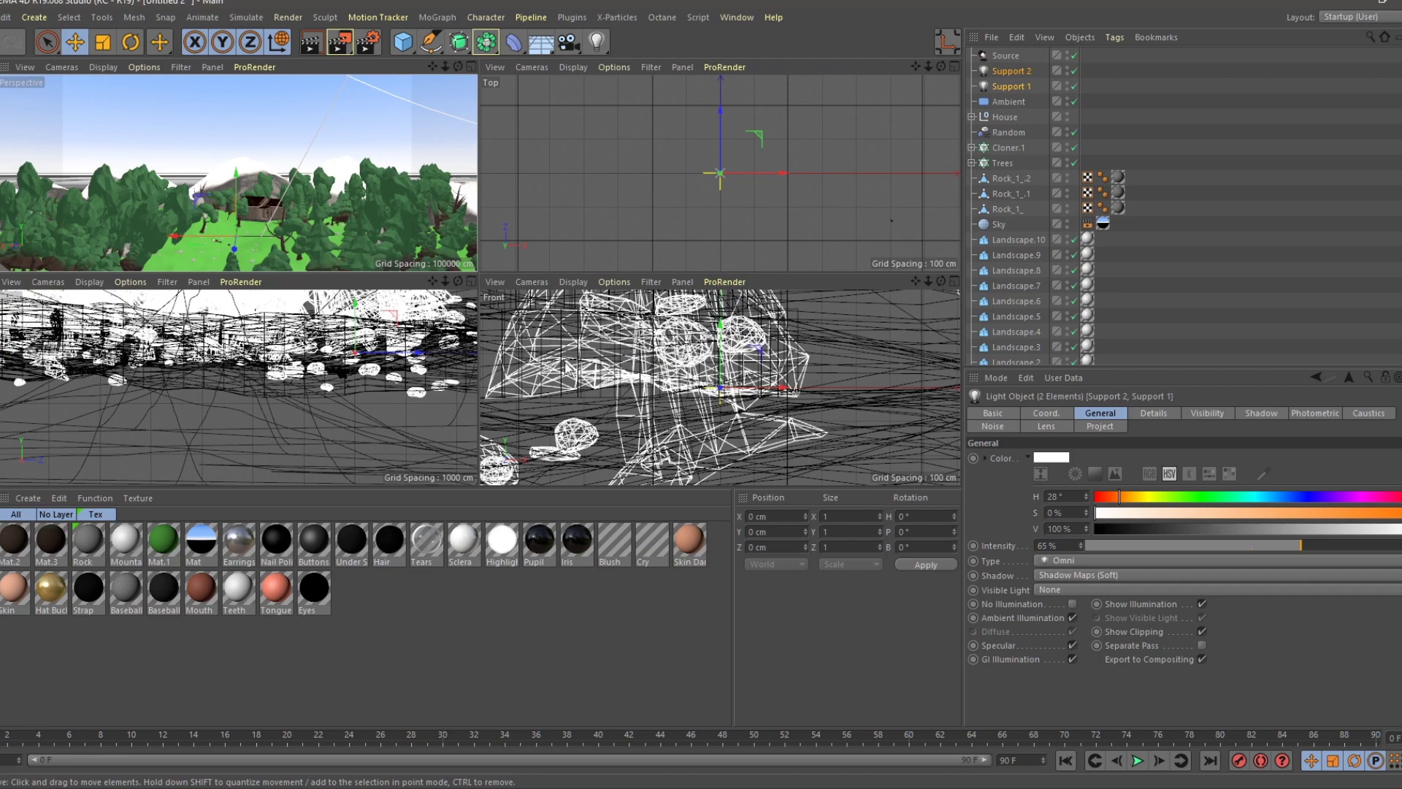
middle_click(343, 388)
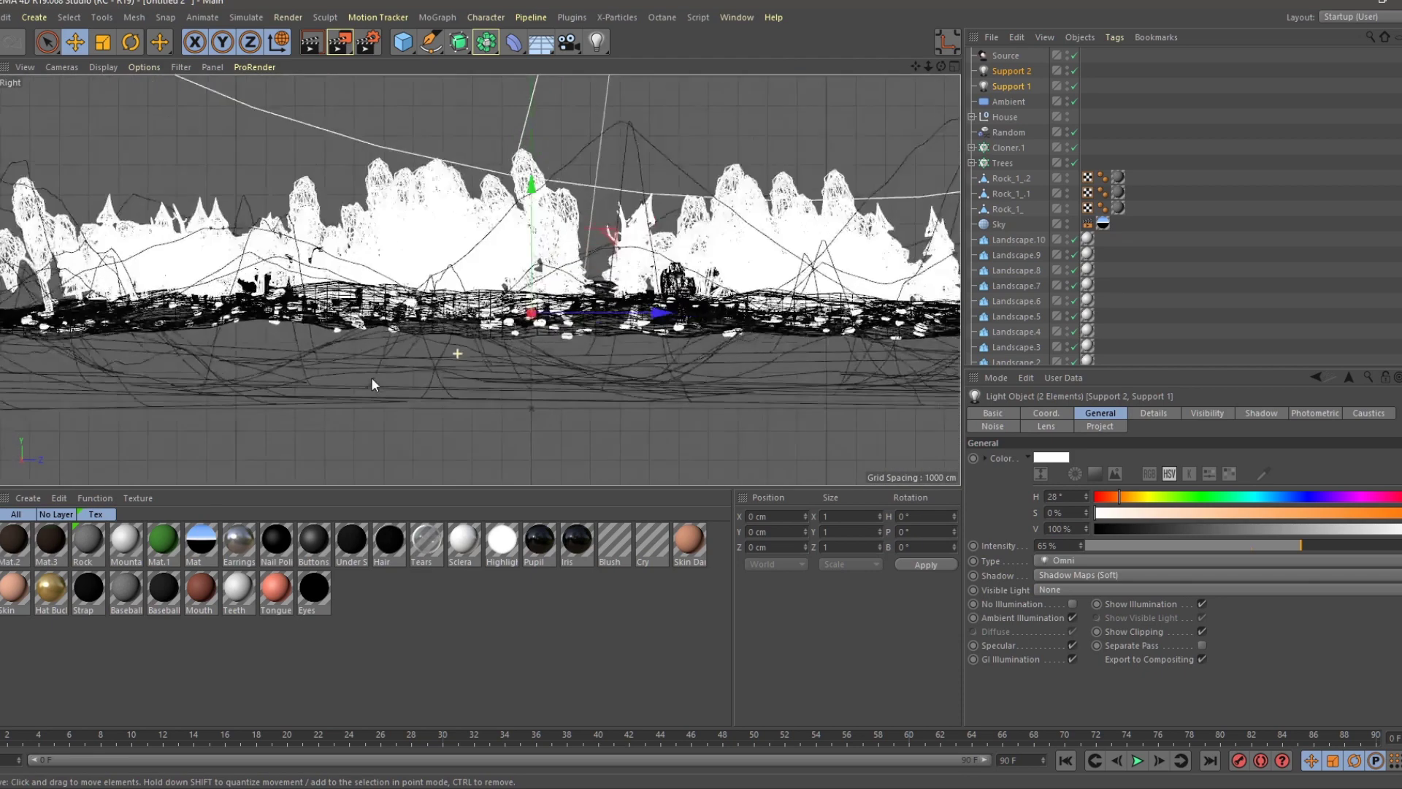
scroll(343, 387, "down", 3)
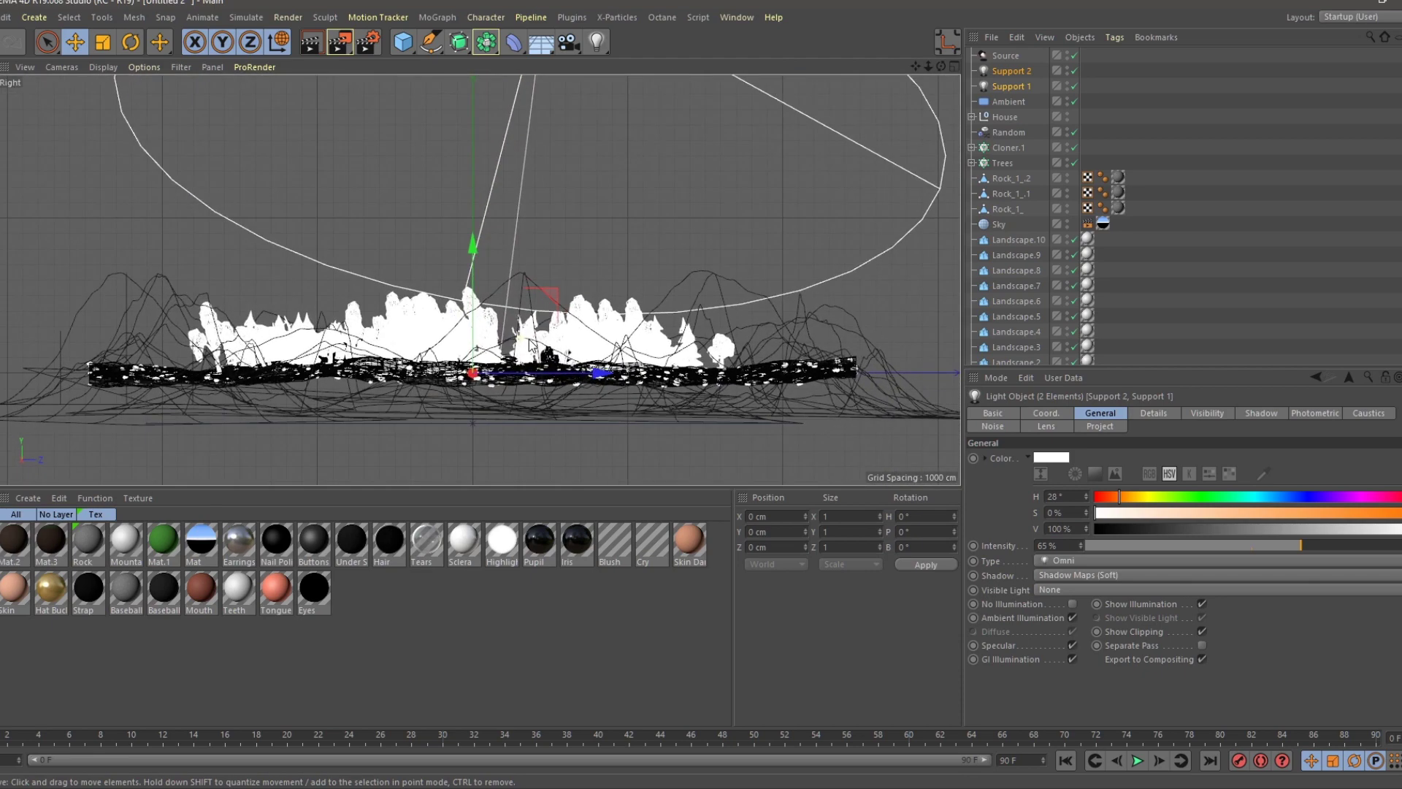
left_click(1012, 86)
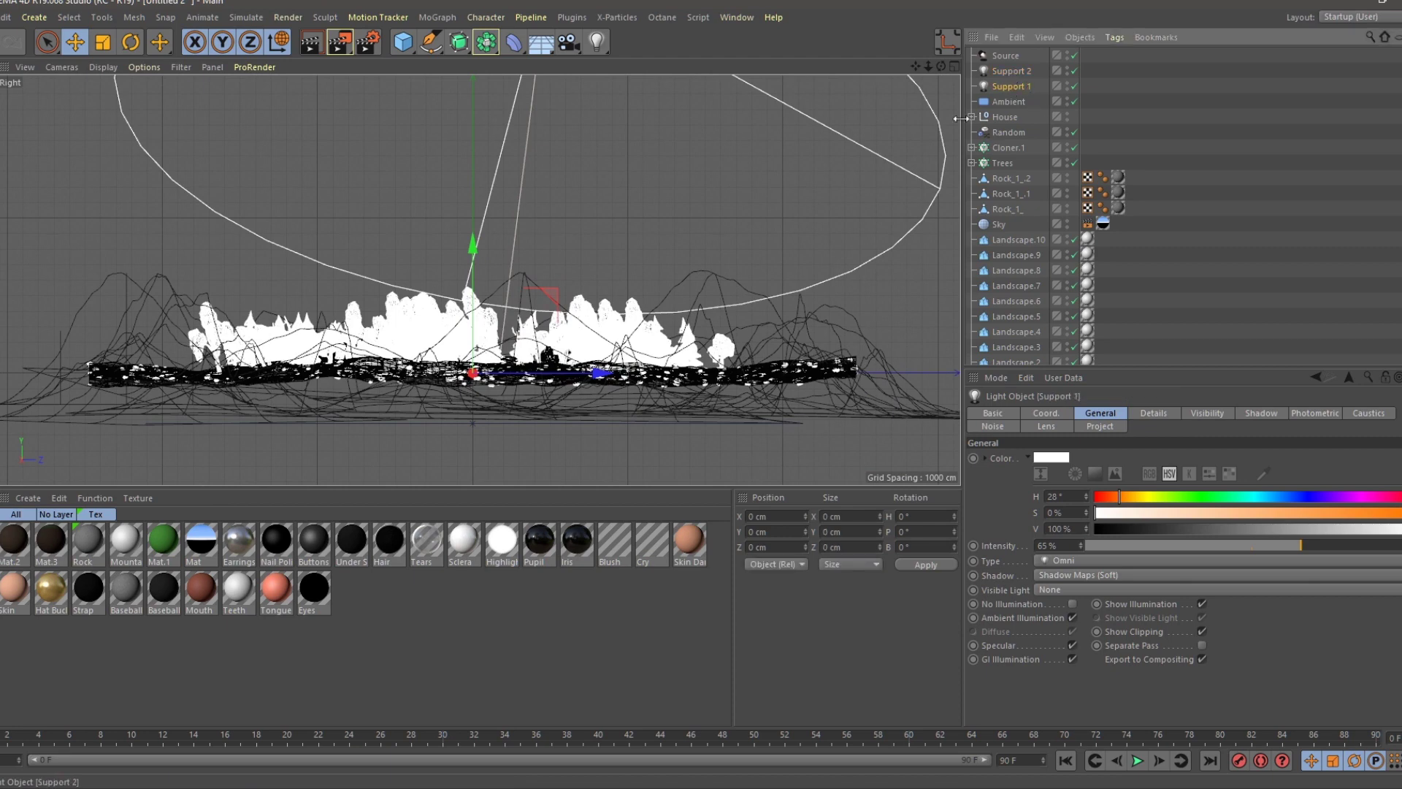
left_click_drag(529, 446, 775, 321)
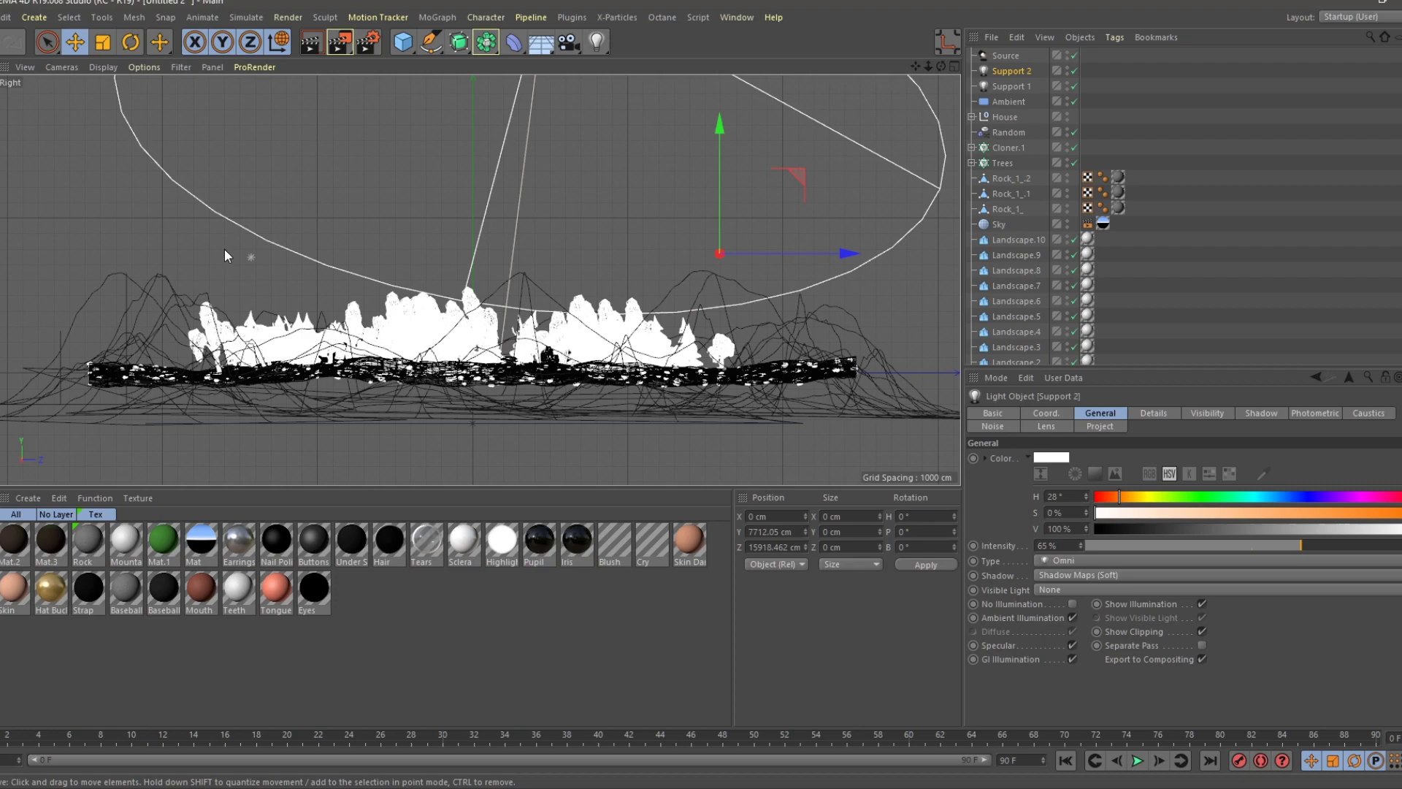
In the maximized Front view, move Support 1 to the right above the forest.
middle_click(513, 368)
middle_click(662, 354)
scroll(663, 353, "down", 5)
left_click(1012, 86)
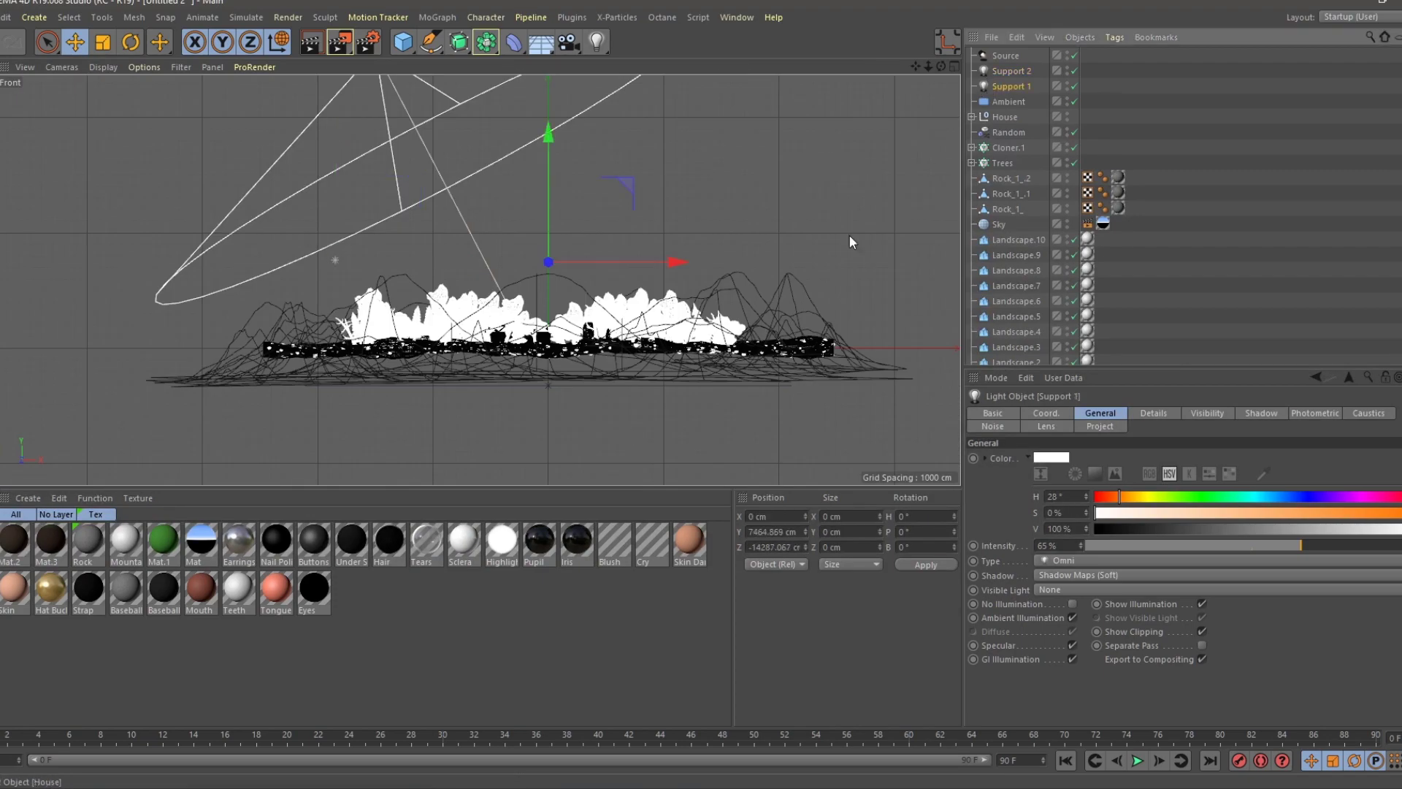
left_click_drag(678, 329, 879, 346)
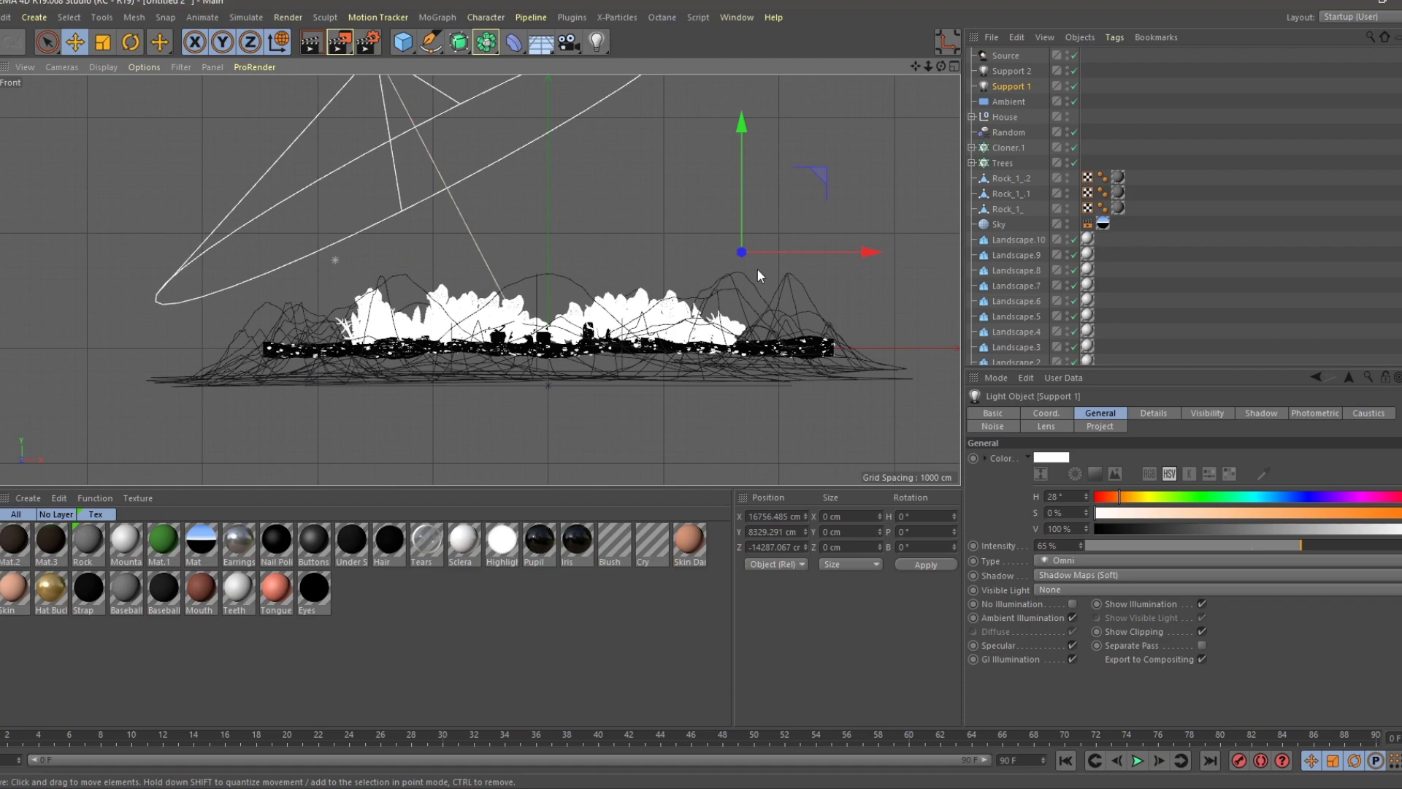
Check Support 2's placement in the Top view, then return to the Perspective view.
middle_click(338, 298)
middle_click(607, 173)
scroll(601, 150, "down", 5)
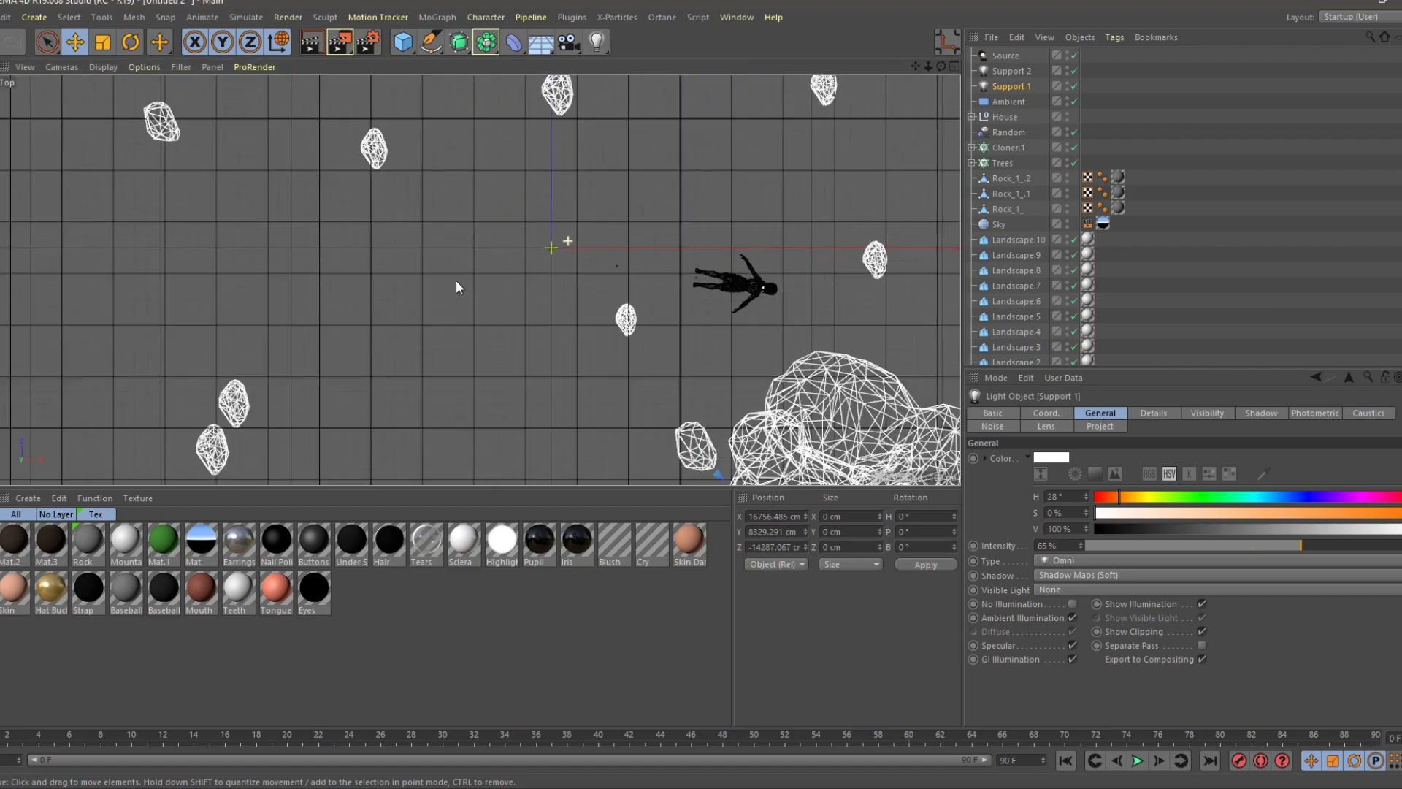
scroll(346, 306, "down", 4)
scroll(347, 305, "up", 1)
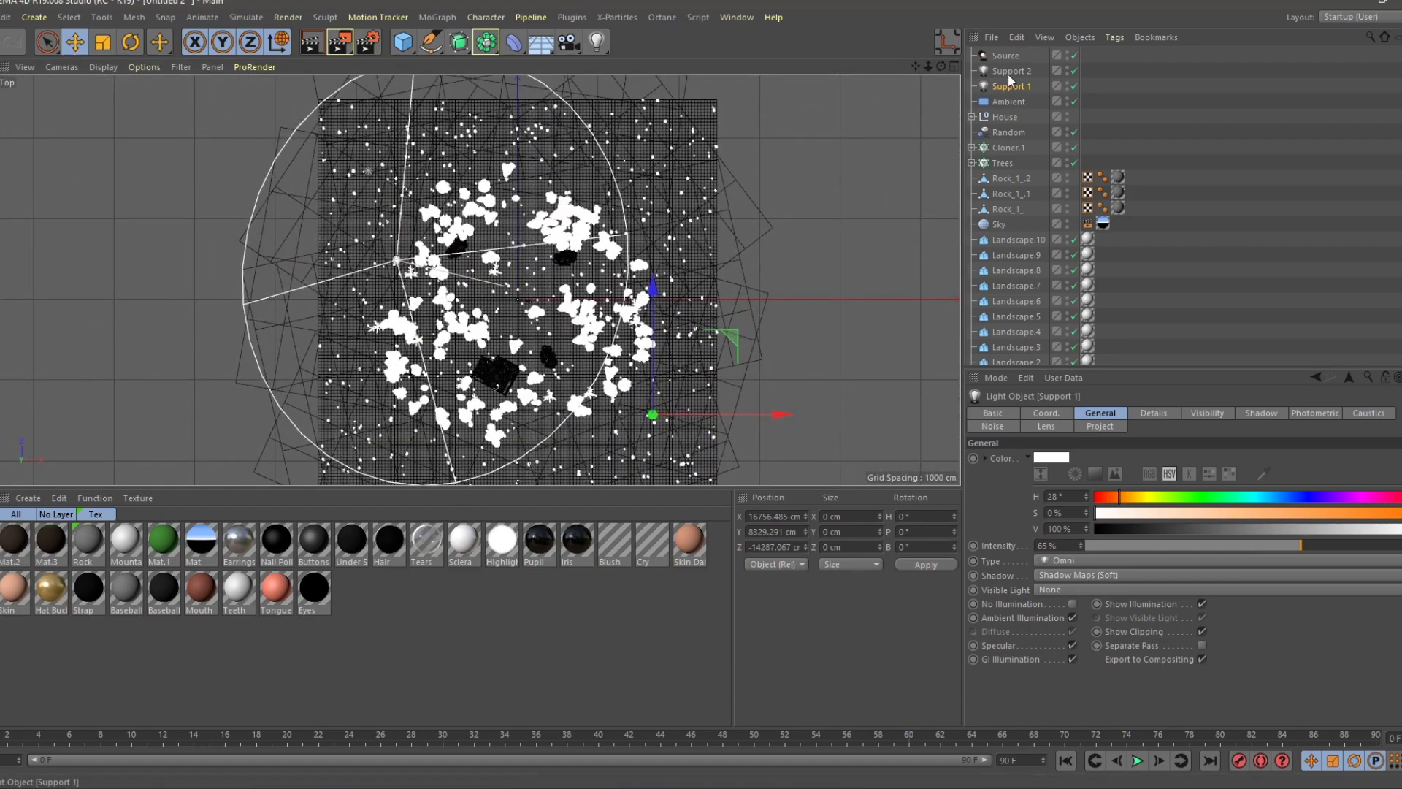
left_click(407, 163)
key("F1")
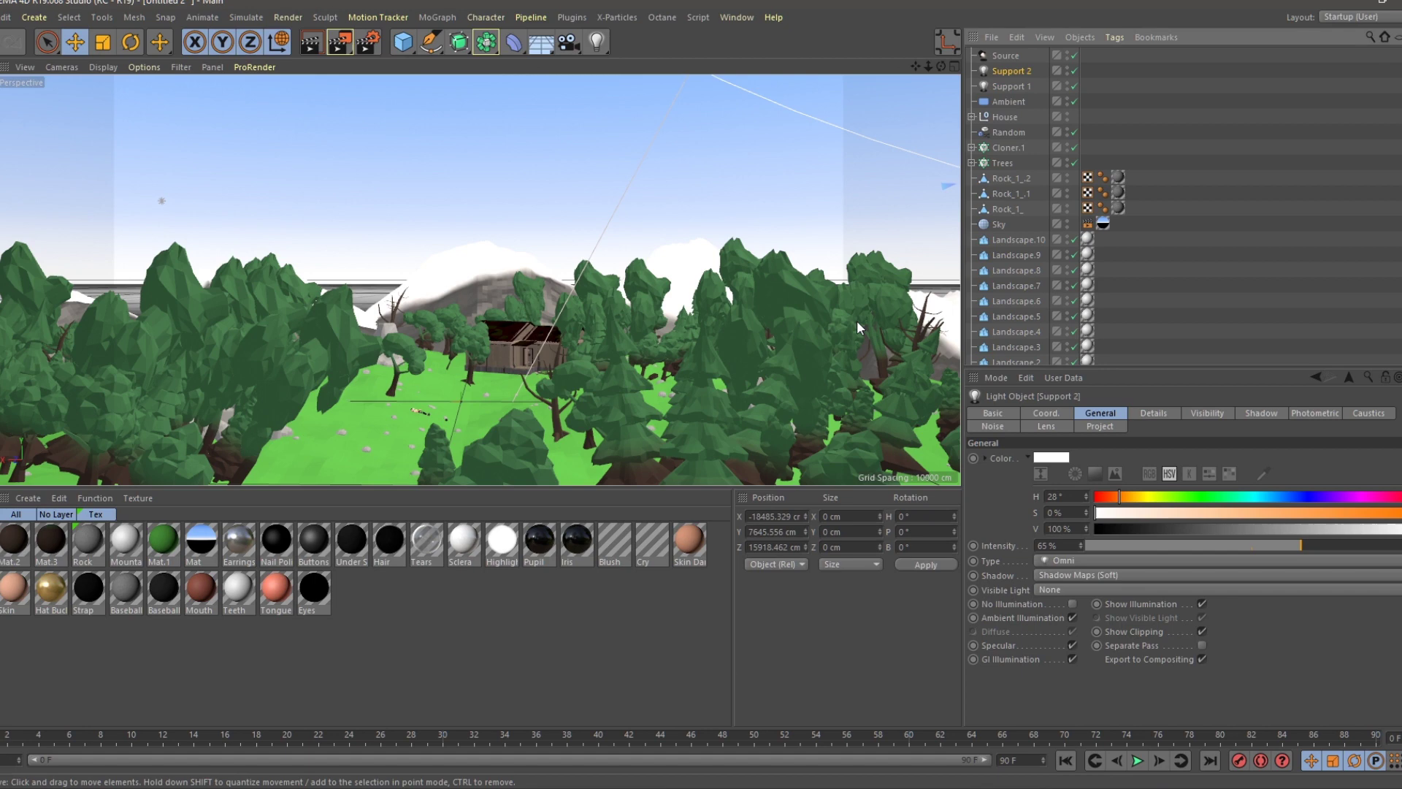
Inspect the colour settings of Support 1, Support 2 and the Source light.
left_click(1021, 82)
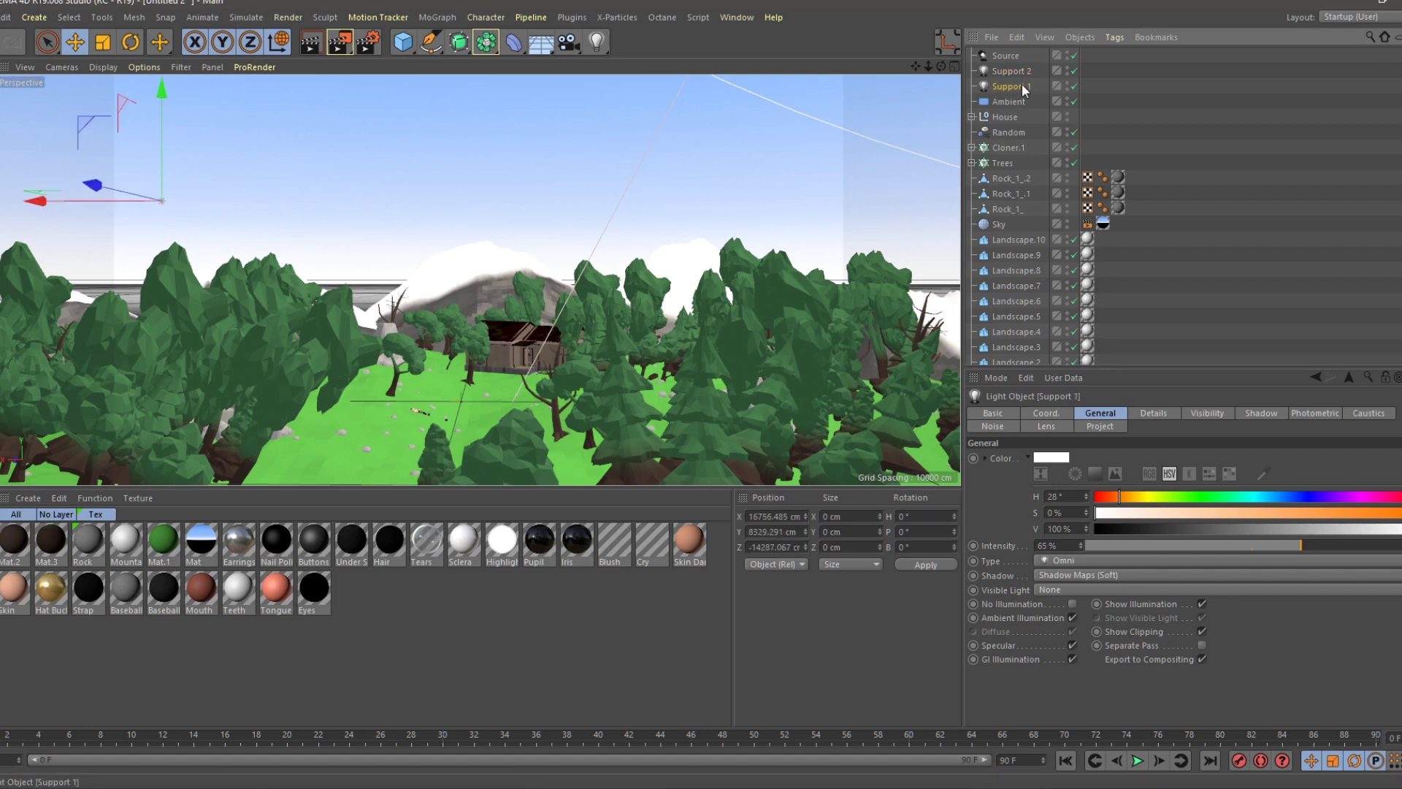
key("Up")
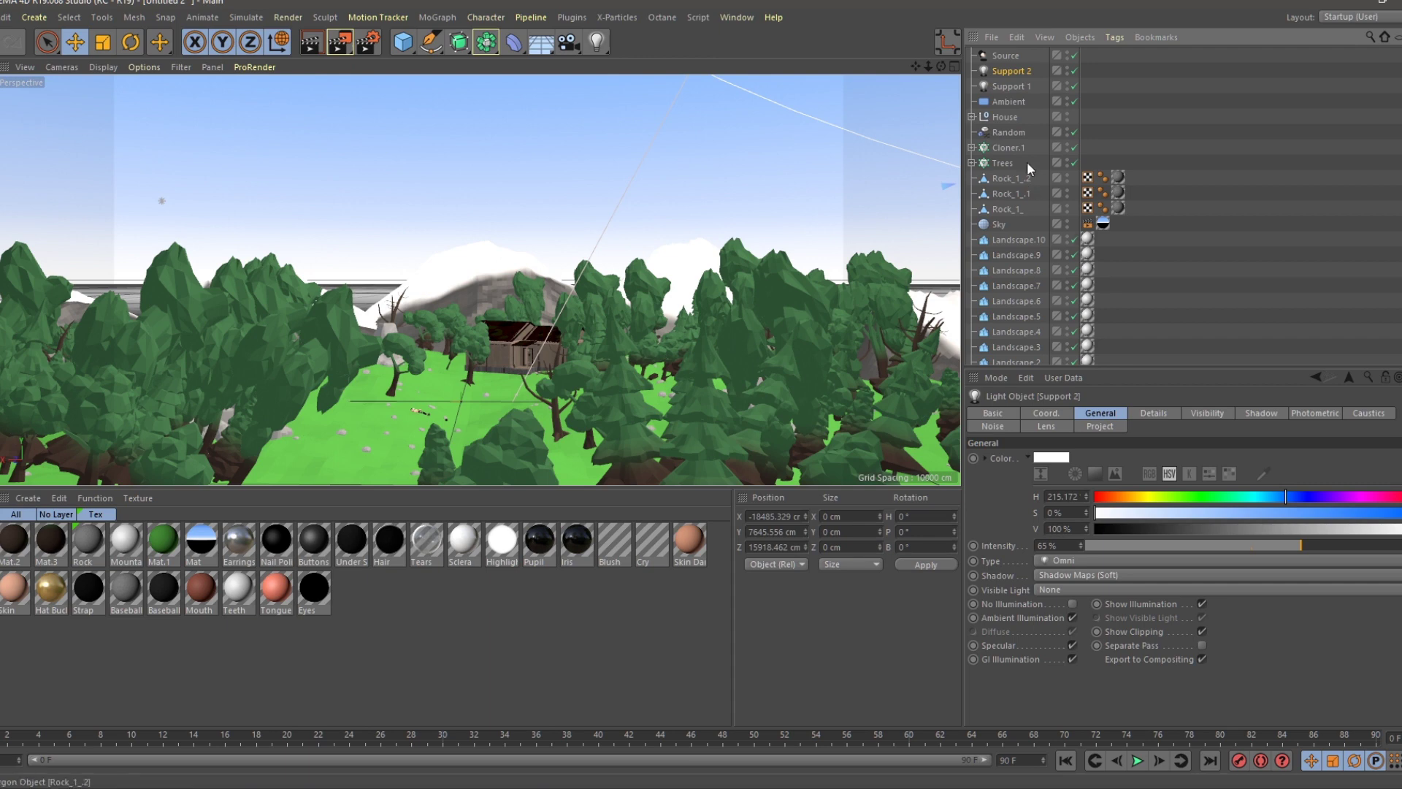
left_click(1014, 55)
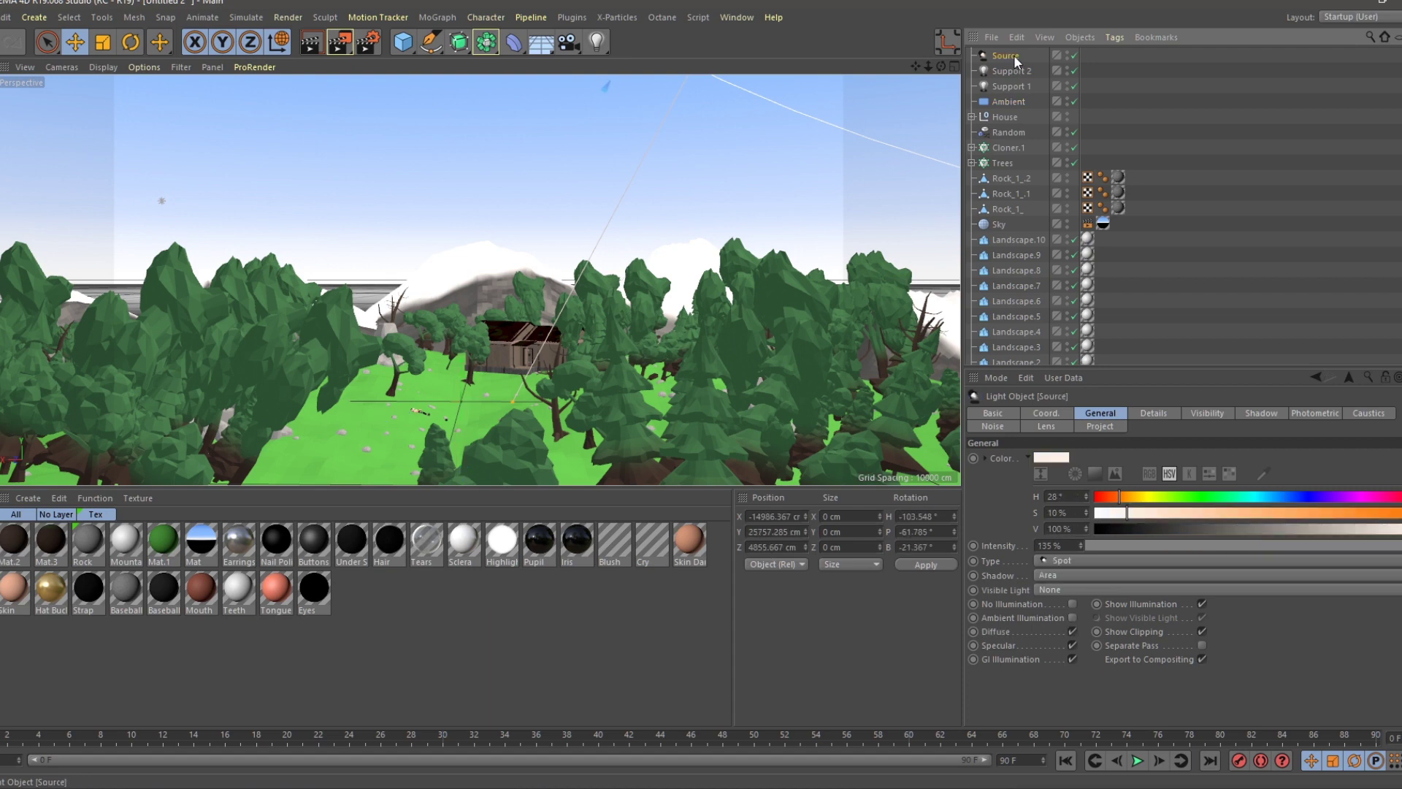
left_click(1017, 82)
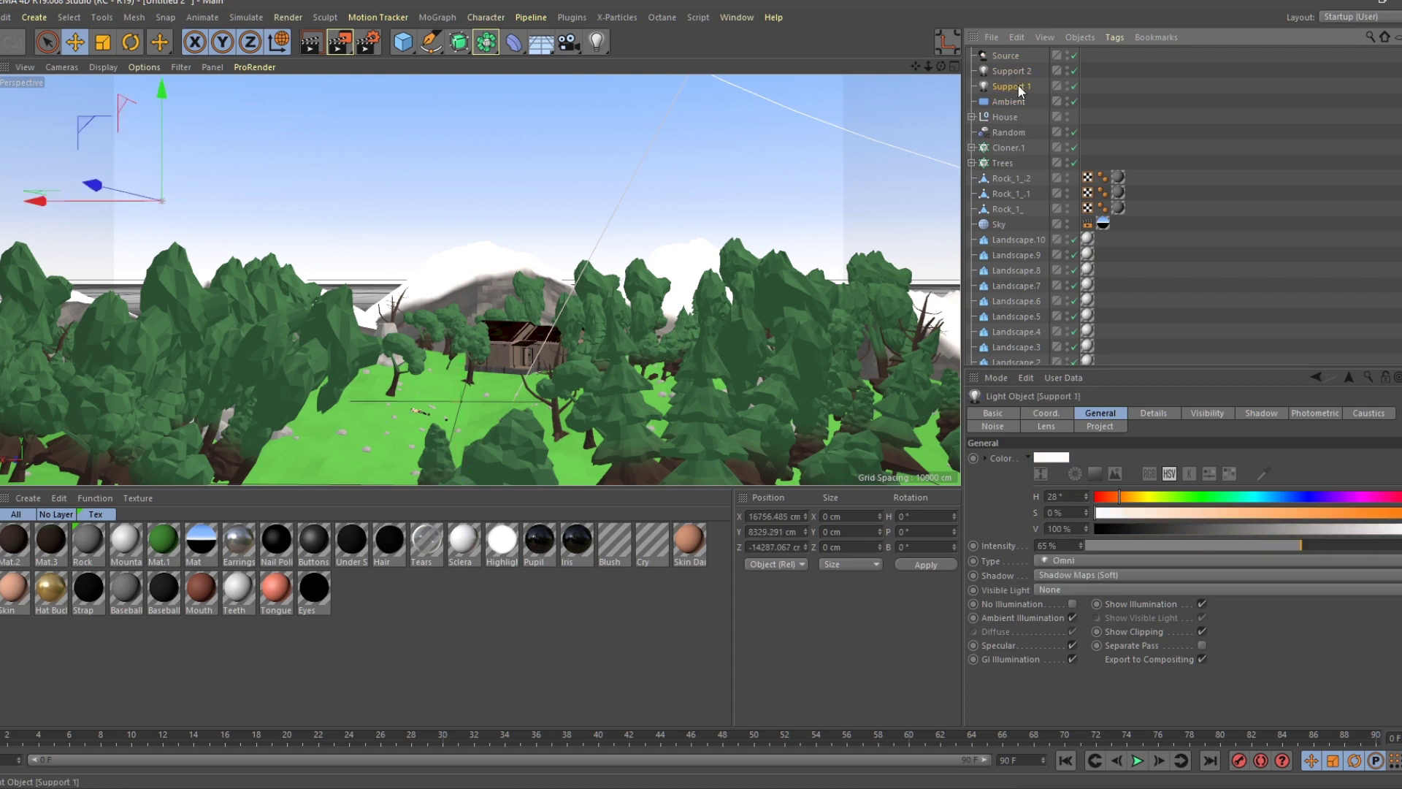
Compare the blue Ambient light with the Source light, ending back on Support 1.
left_click(1015, 102)
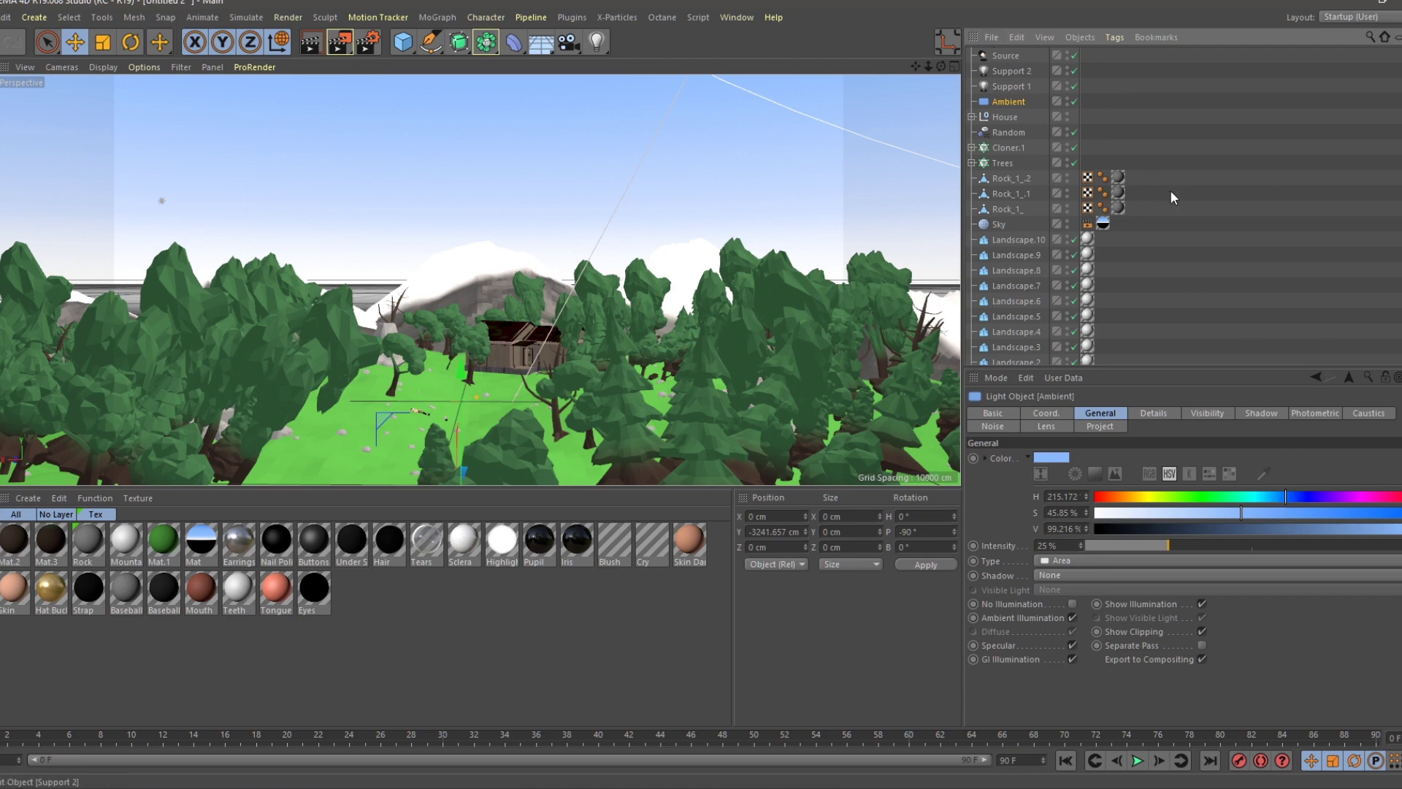
left_click(1006, 56)
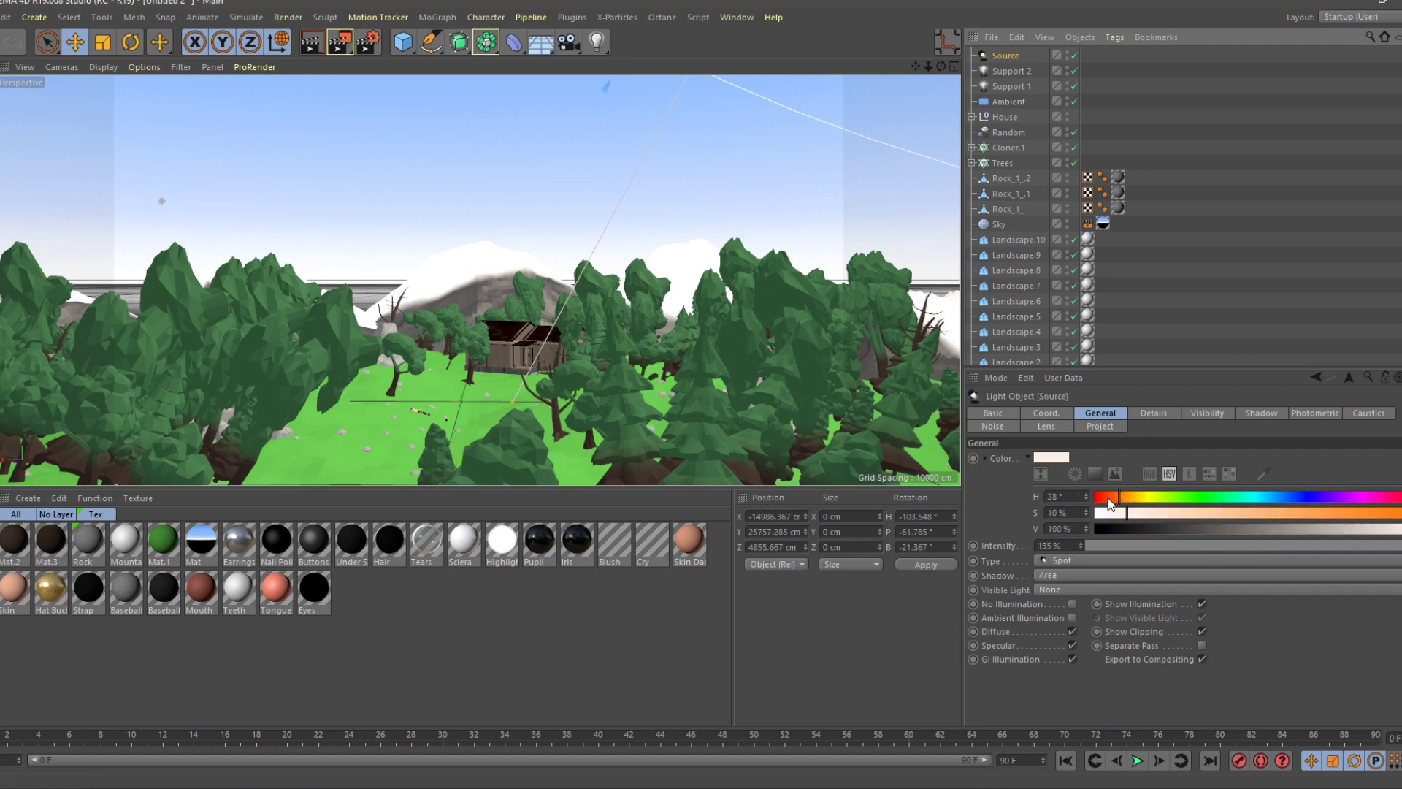
left_click(1011, 102)
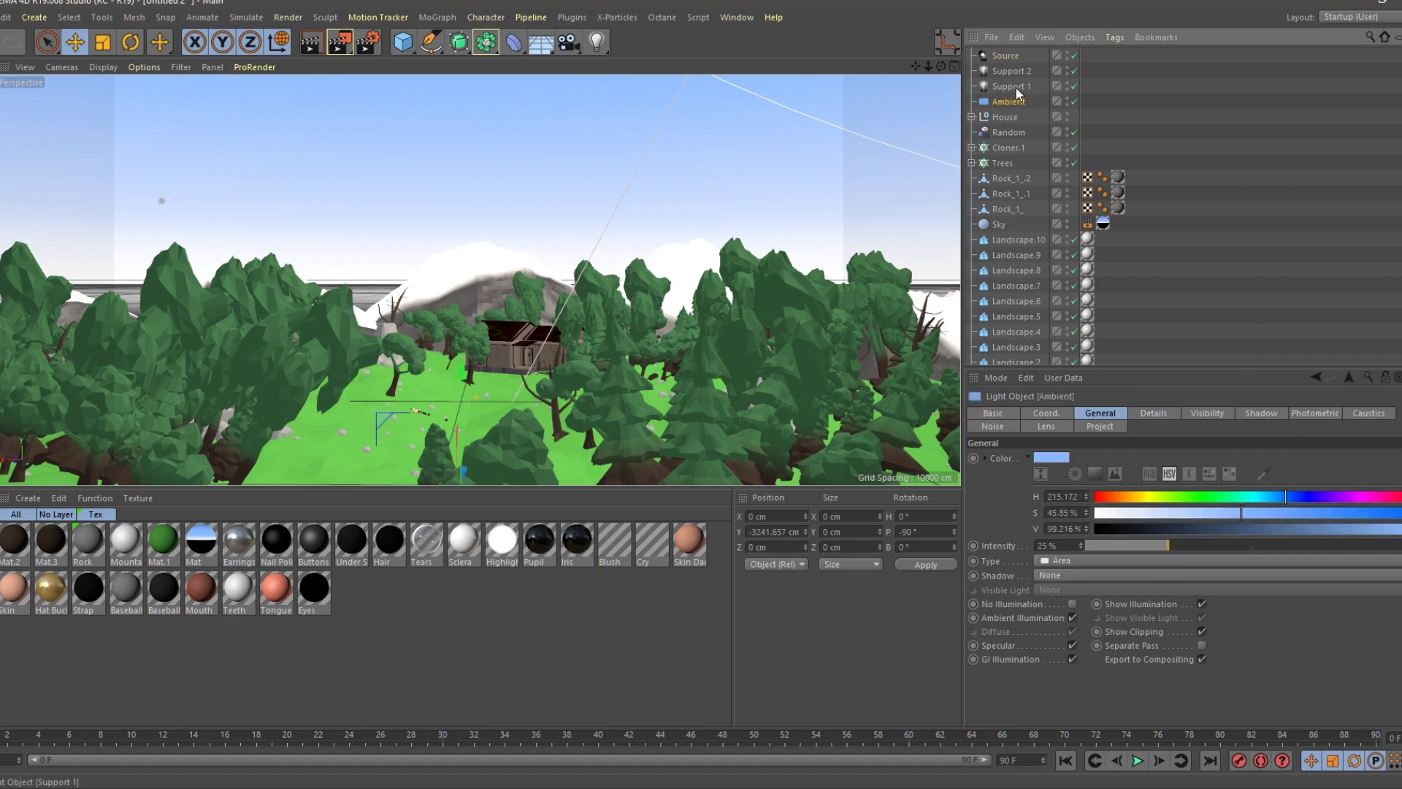
left_click(1015, 87)
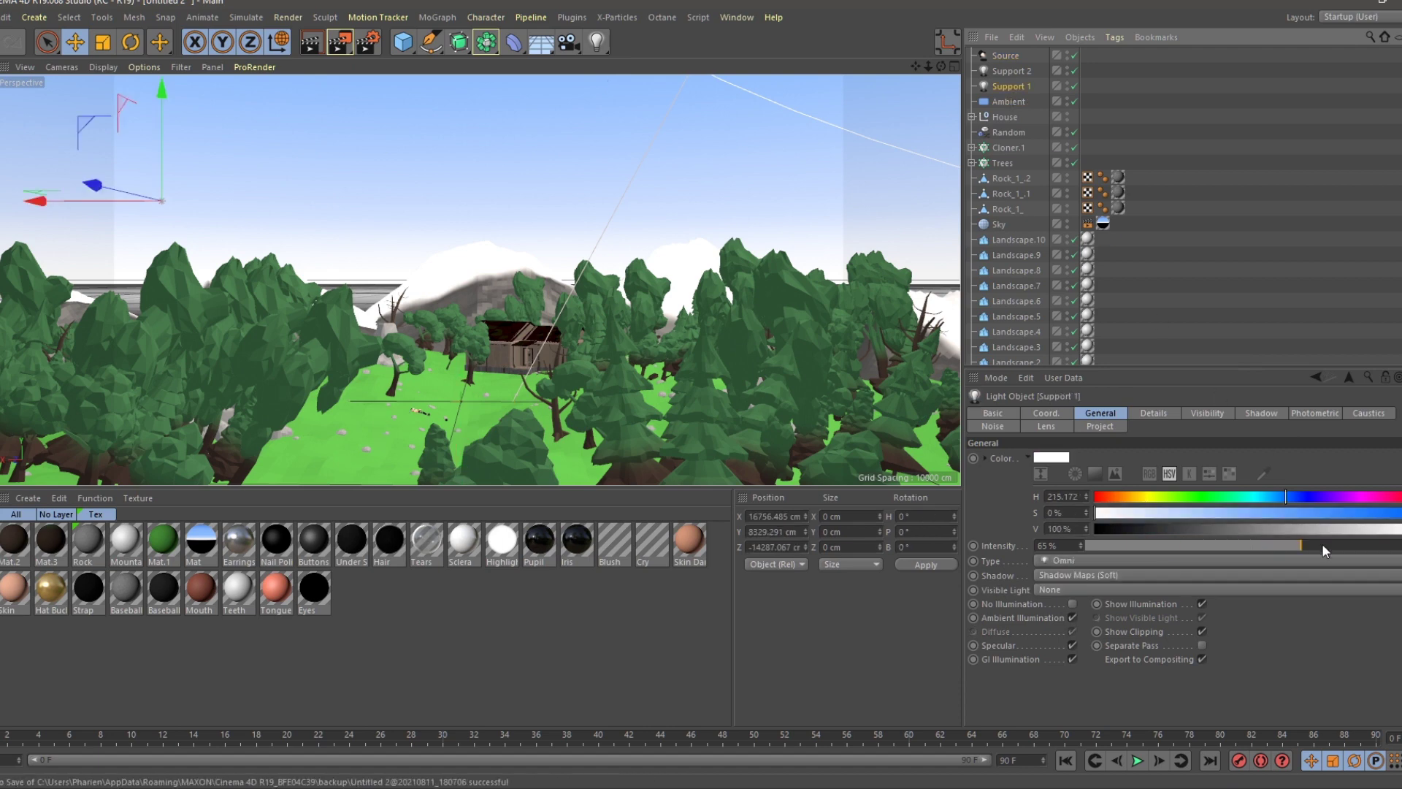
Tint Support 1 pale blue with hue 227° and saturation 39%.
left_click(1297, 497)
left_click(1132, 514)
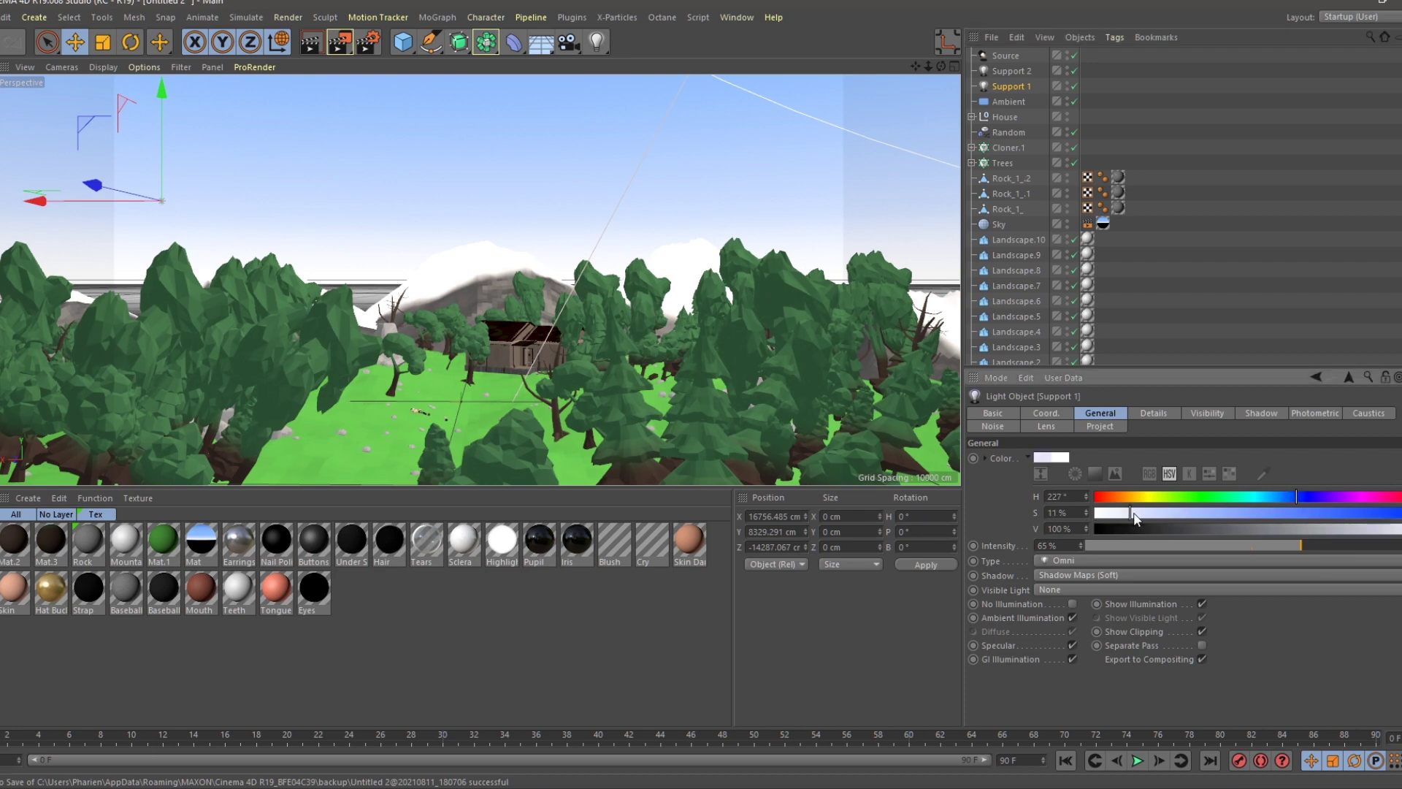
left_click_drag(1135, 515, 1211, 518)
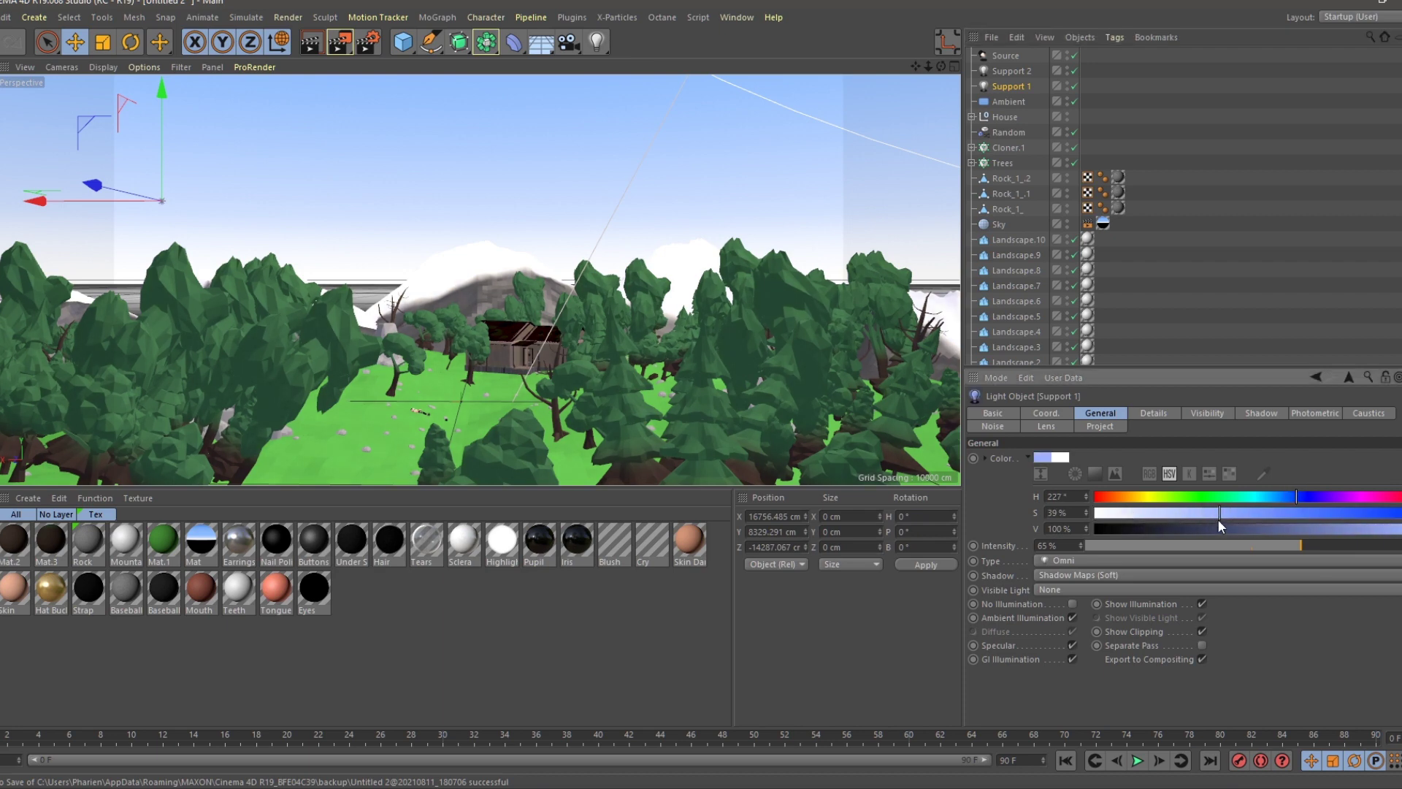
Set Support 2's hue to 202°, compare with the Ambient light, and reselect Support 1.
left_click(1012, 71)
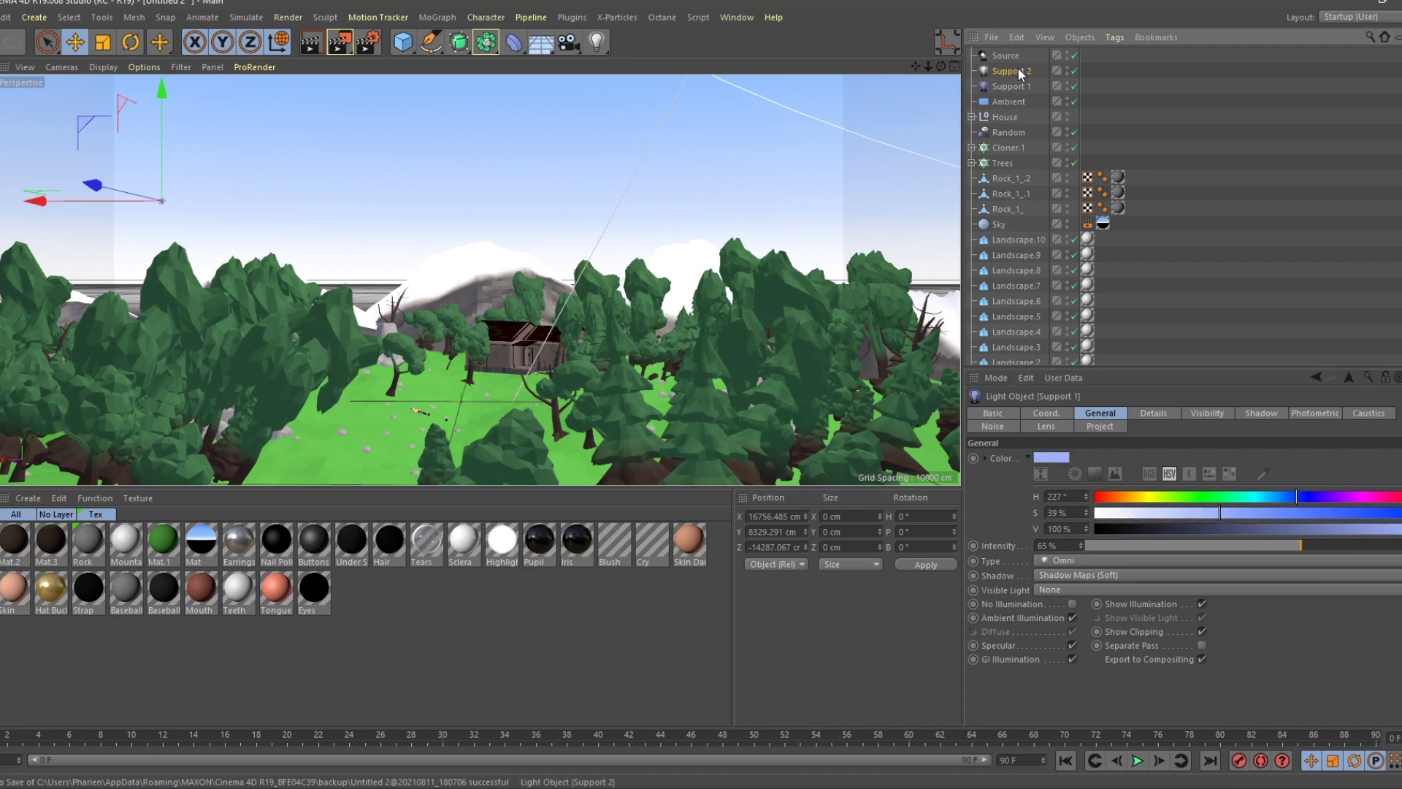
left_click(1275, 496)
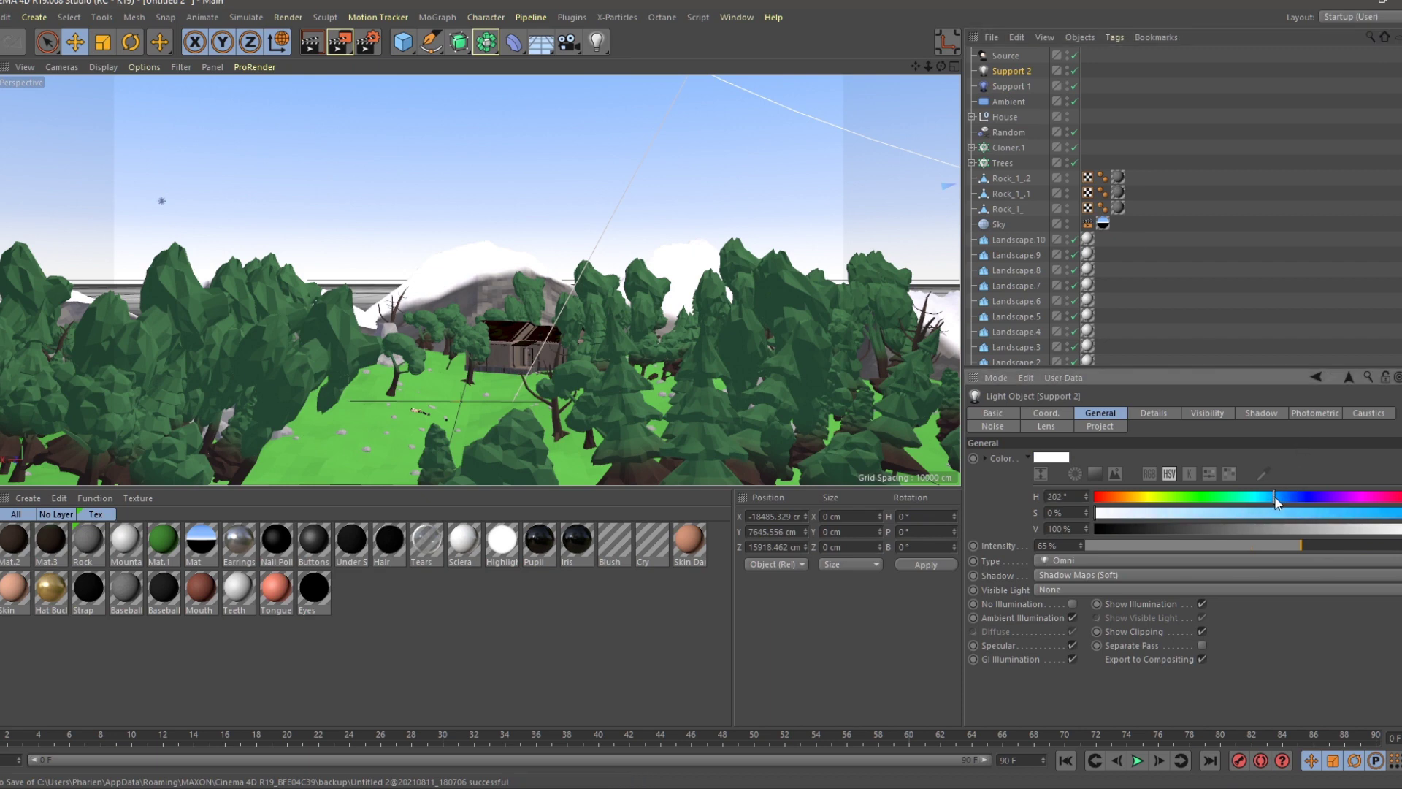
left_click(1015, 103)
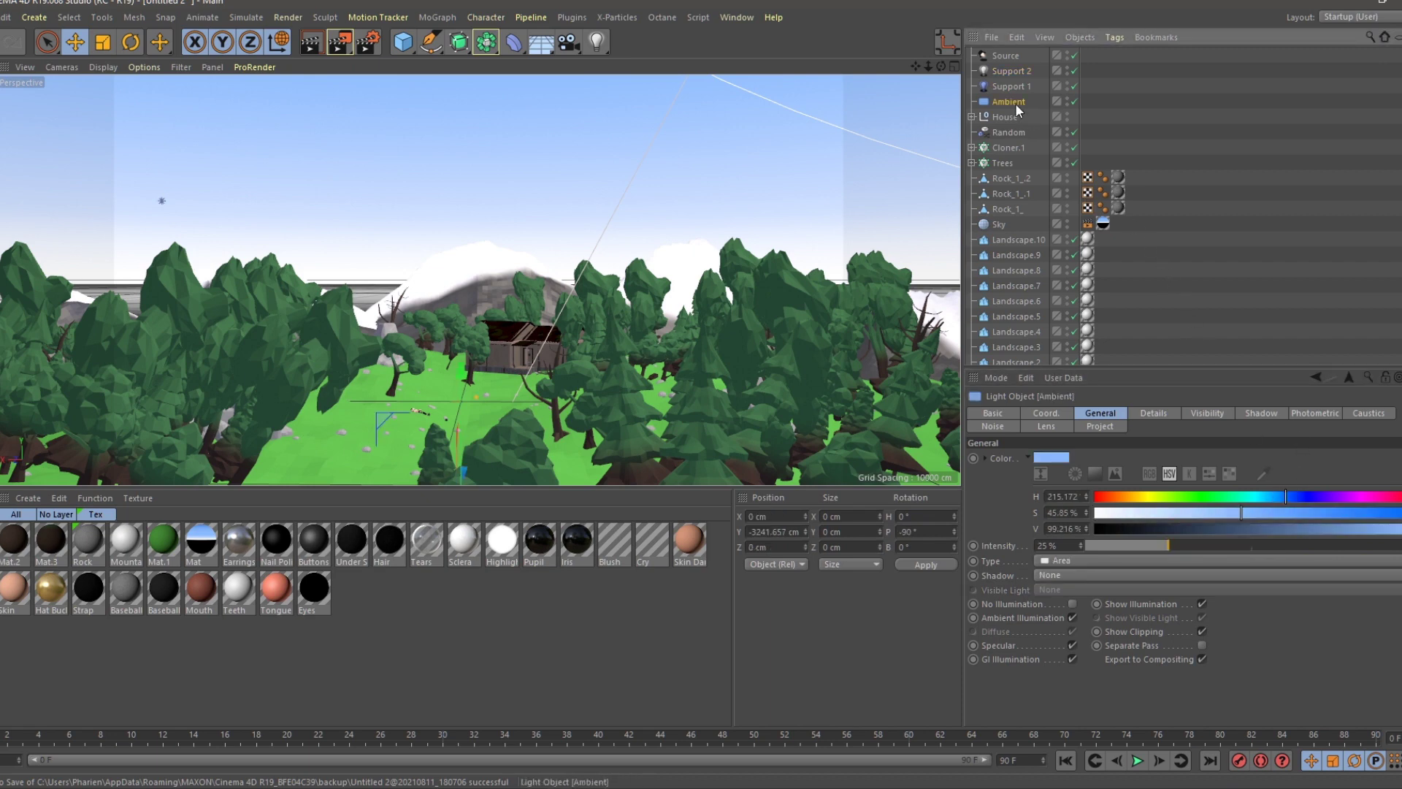
left_click(1014, 86)
left_click(1014, 72)
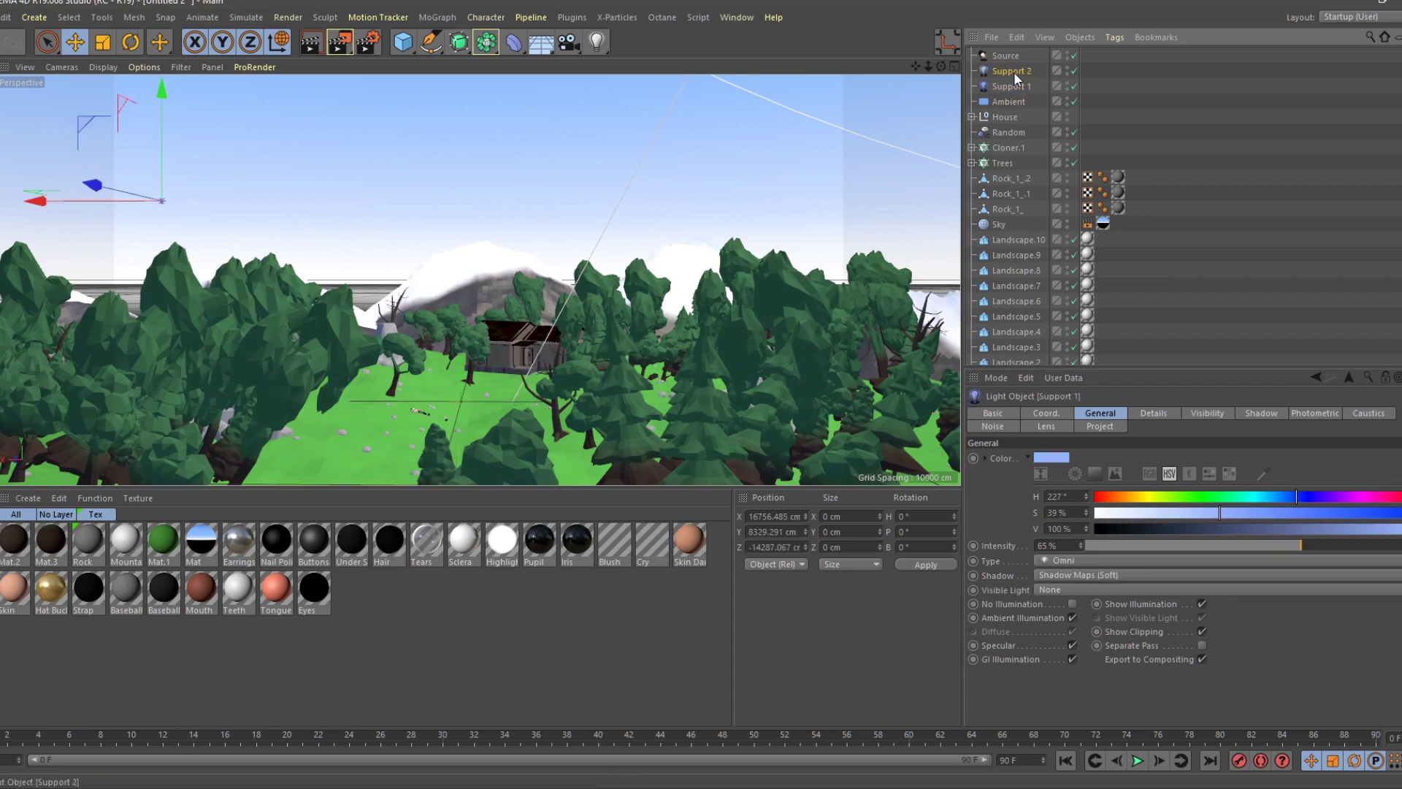
left_click(1013, 87)
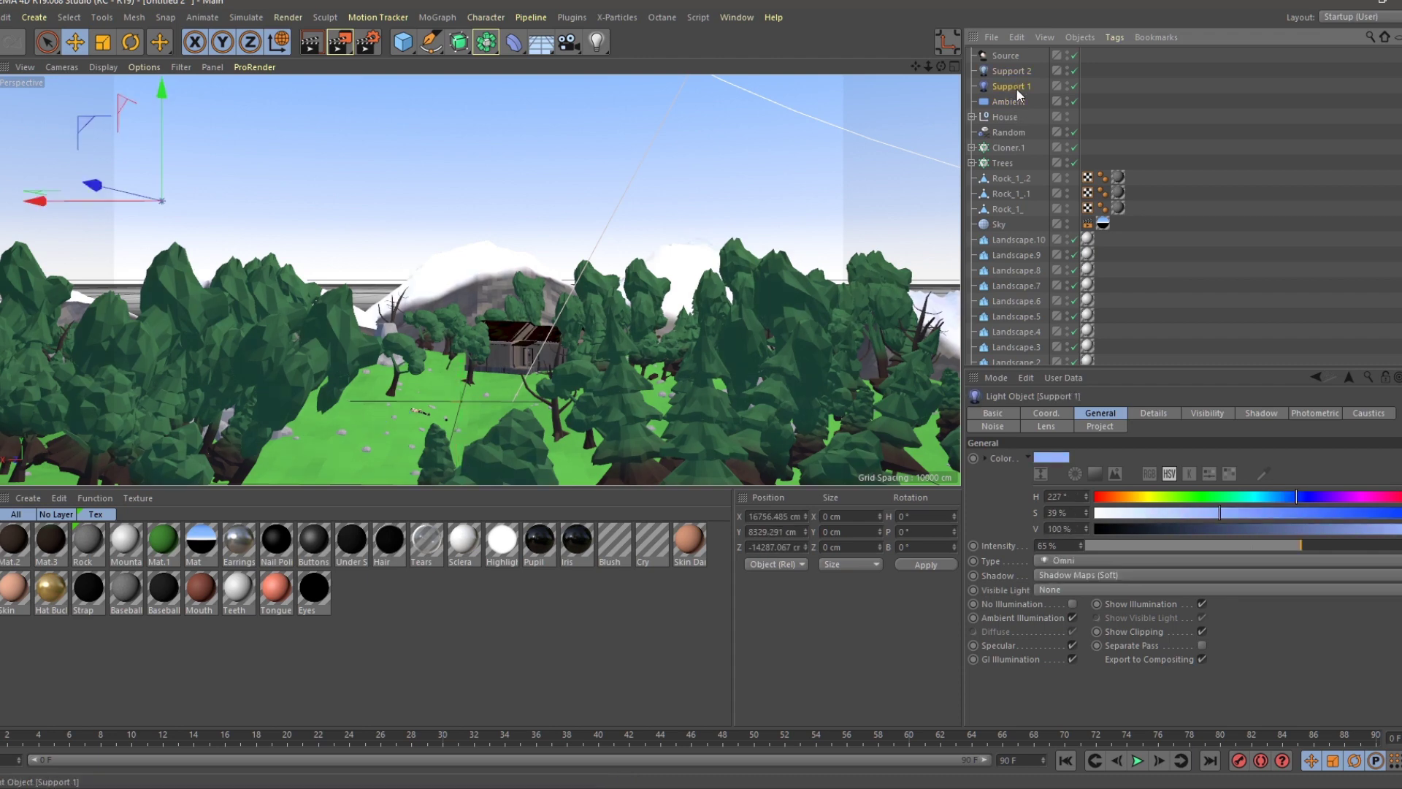